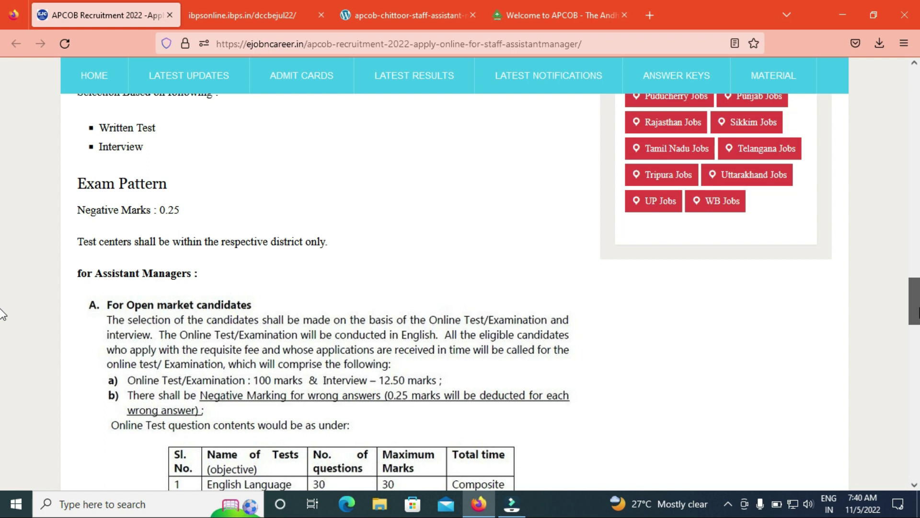
Review the exam patterns, important links and online application upload requirements on the APCOB recruitment page
scroll(2, 315, down, 3)
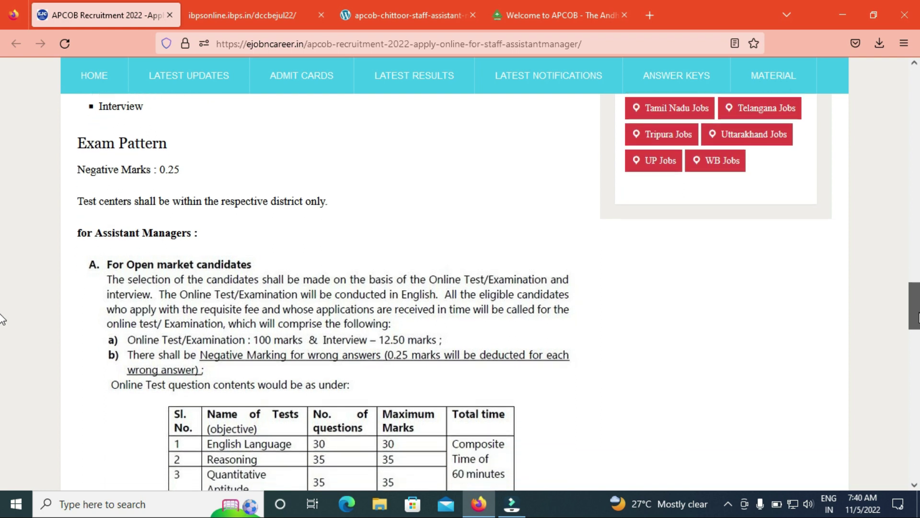
scroll(2, 327, down, 3)
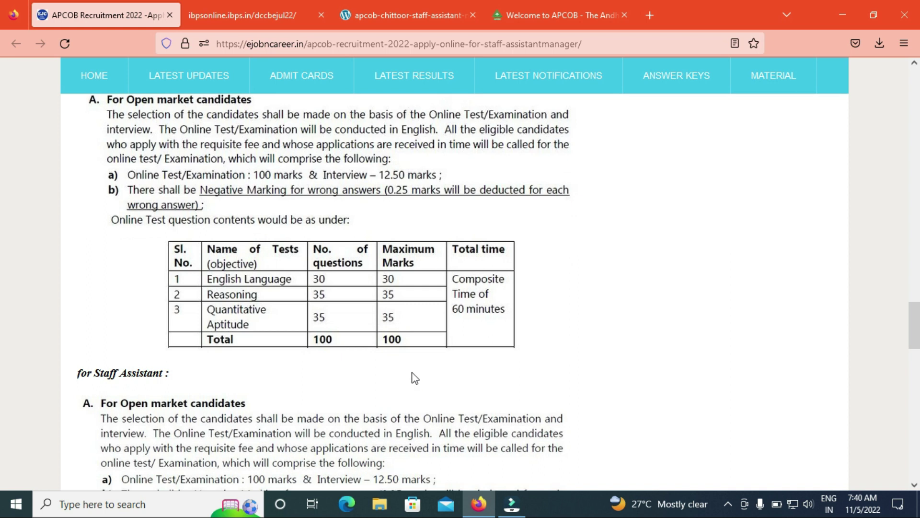
scroll(2, 347, down, 2)
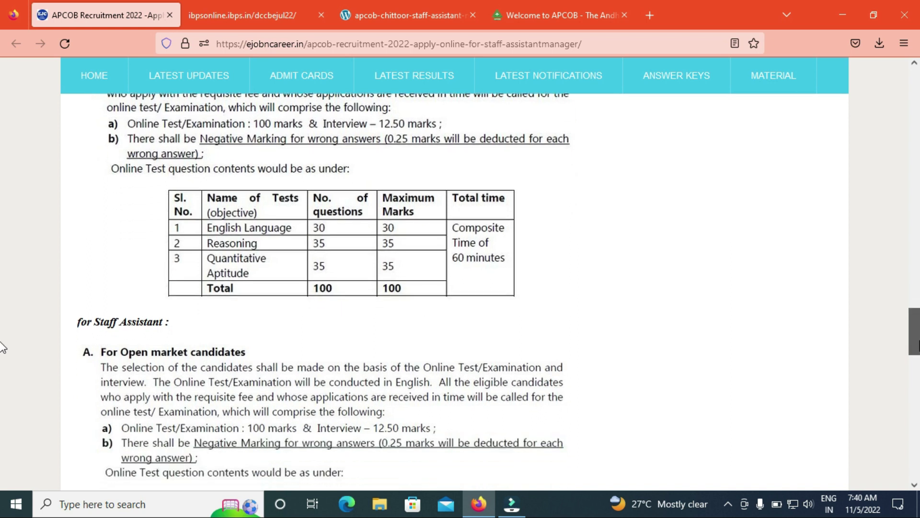
scroll(3, 348, up, 2)
scroll(2, 364, down, 8)
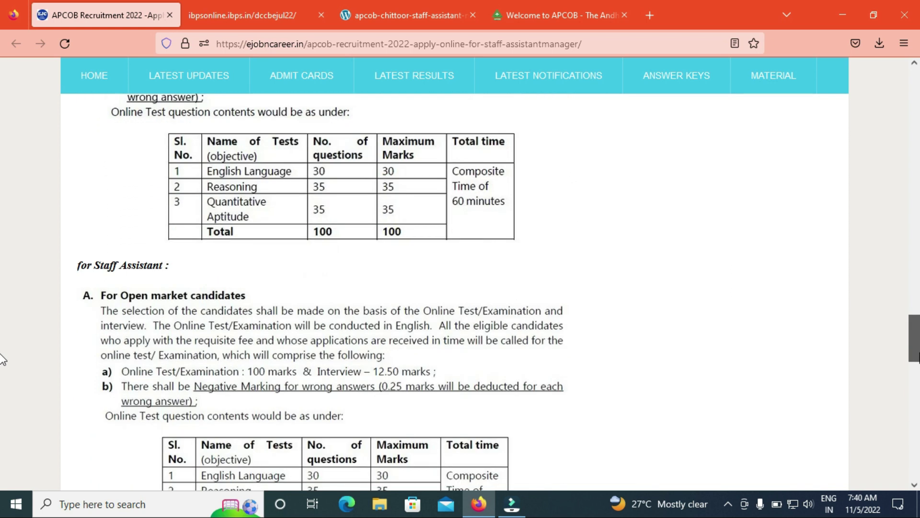
scroll(2, 373, down, 6)
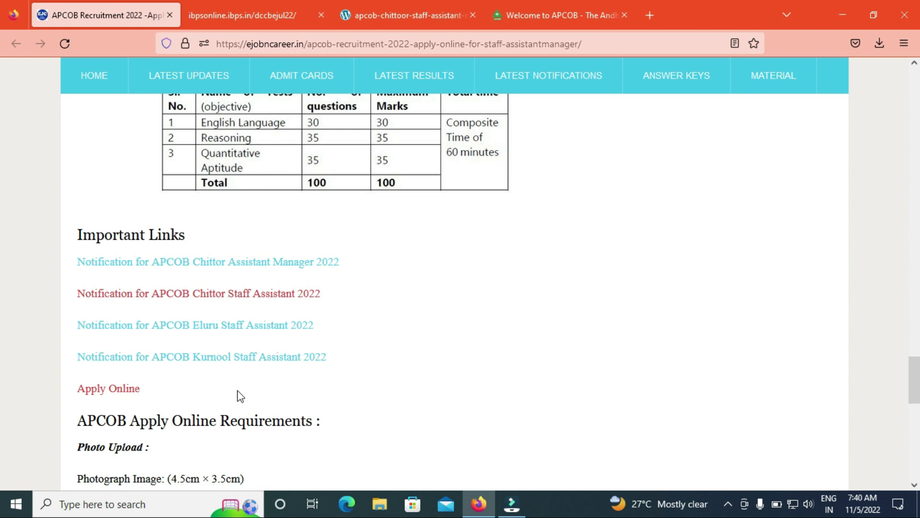
click(106, 389)
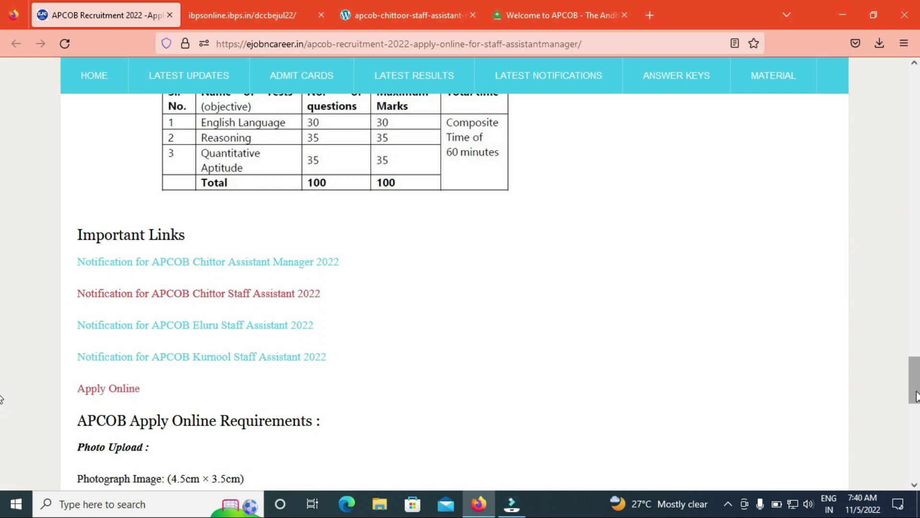
scroll(1, 423, down, 8)
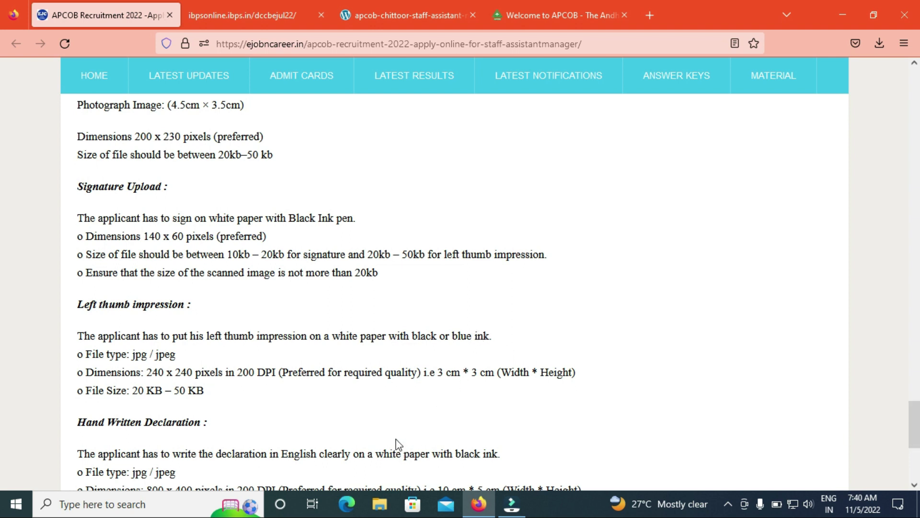
scroll(3, 391, up, 8)
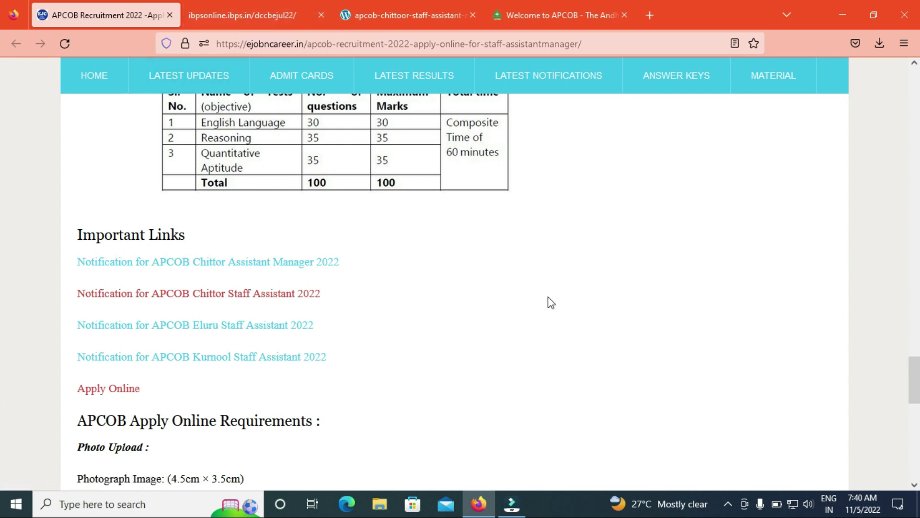
Switch to the IBPS recruitment site and start a new registration for The Chittoor District Co-operative Central Bank
click(228, 10)
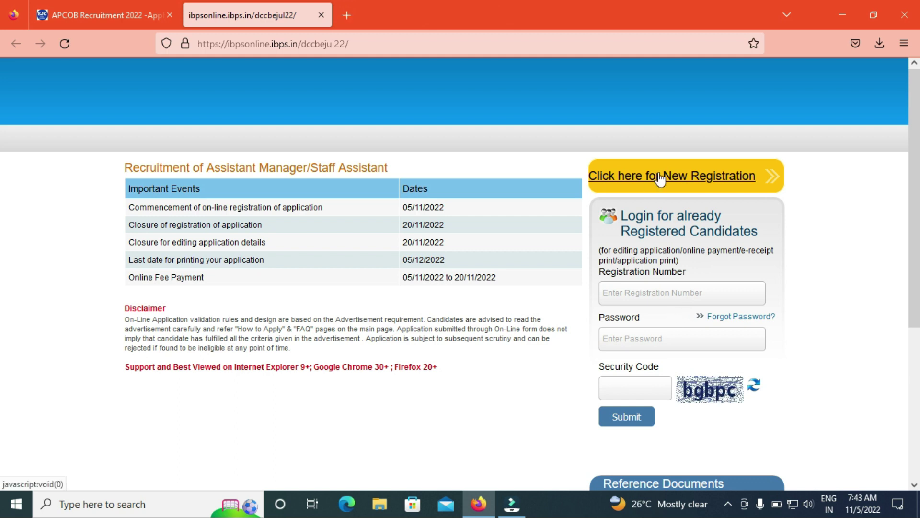
click(660, 175)
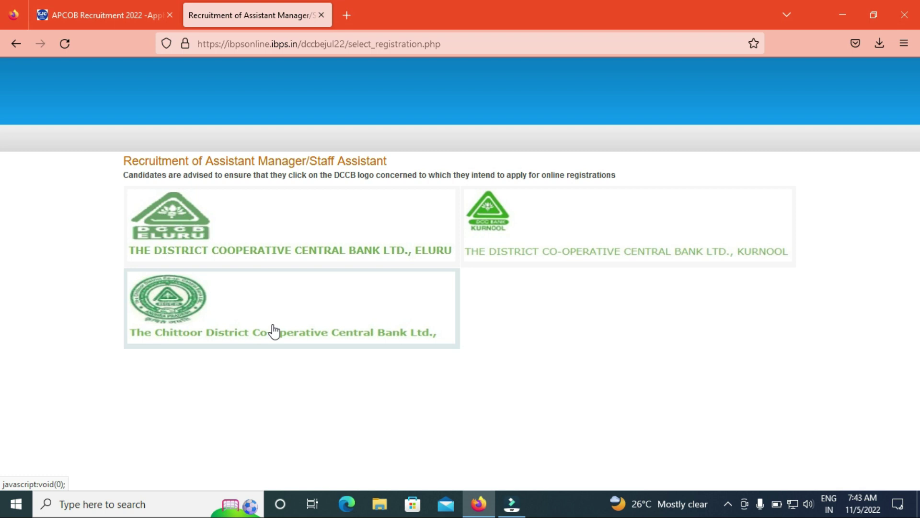
click(262, 338)
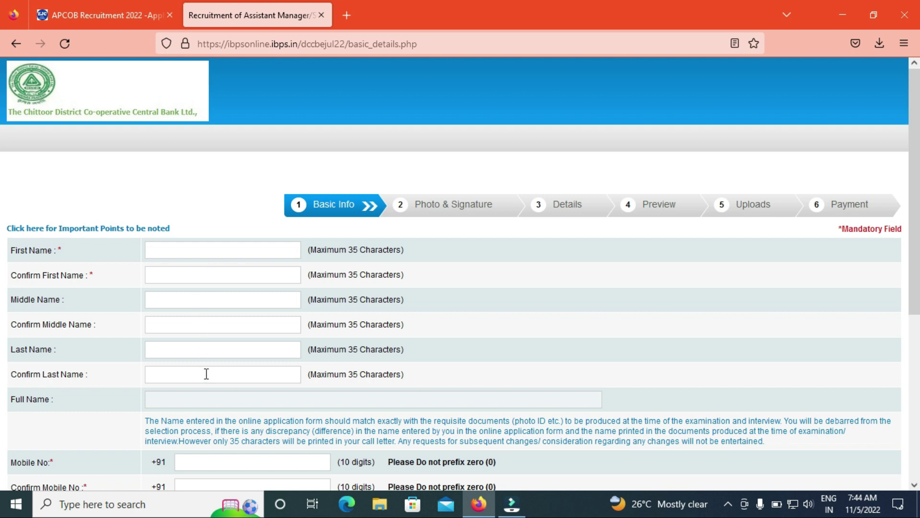
Complete Basic Info with the candidate's name, mobile number, gmail.com e-mail address and security code, and save it, confirming the data is correct
scroll(914, 252, down, 1)
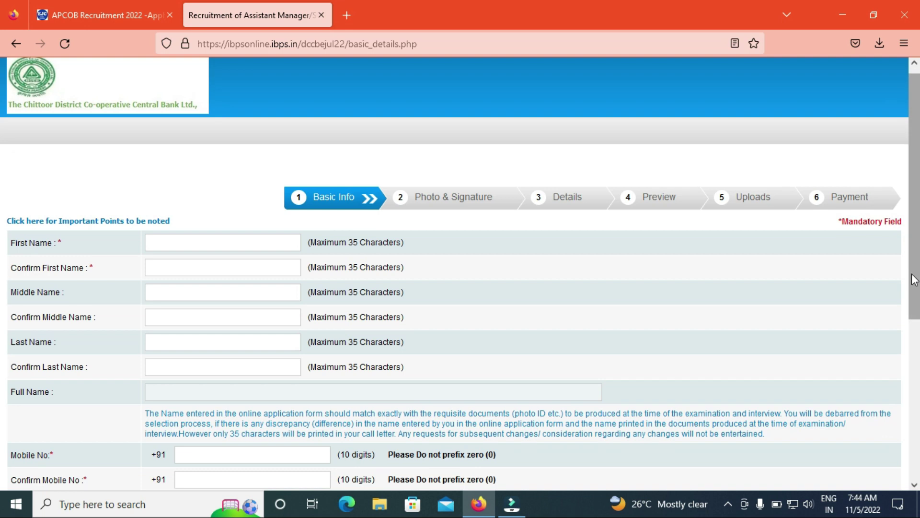
scroll(409, 439, down, 5)
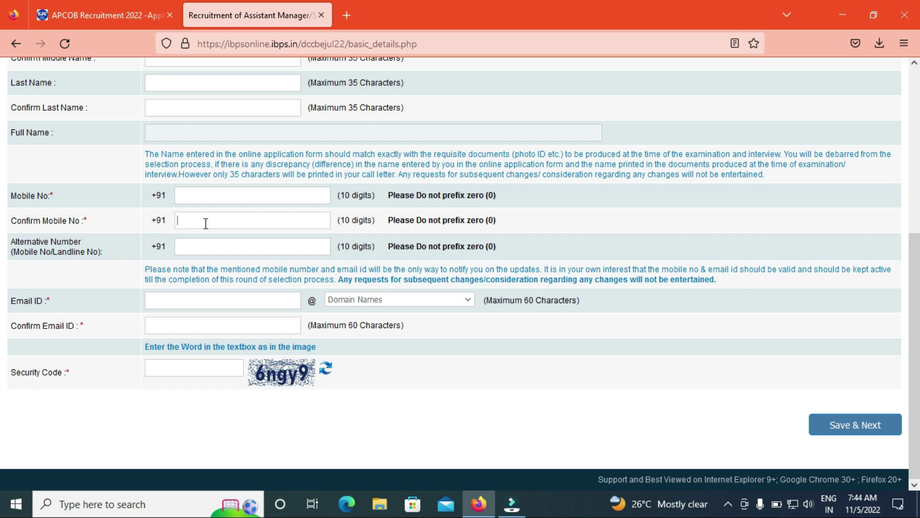
click(185, 301)
click(386, 301)
click(357, 347)
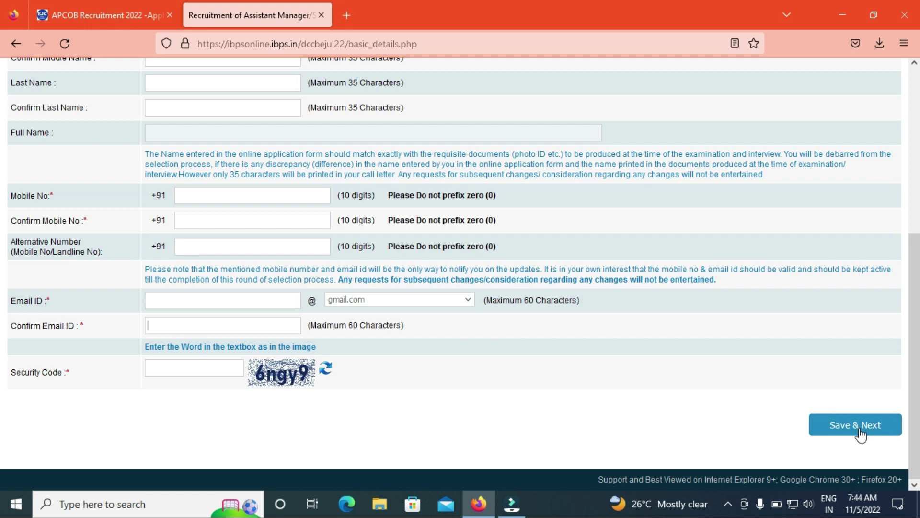
click(835, 423)
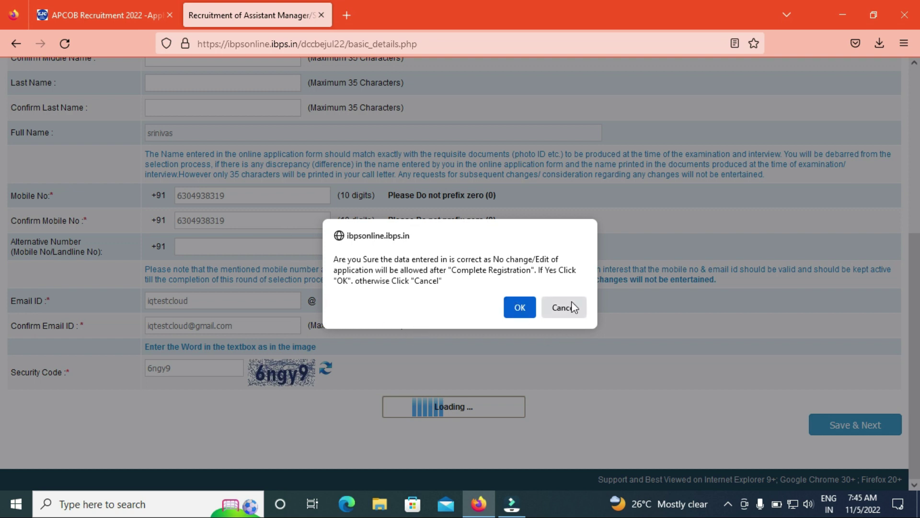
click(521, 308)
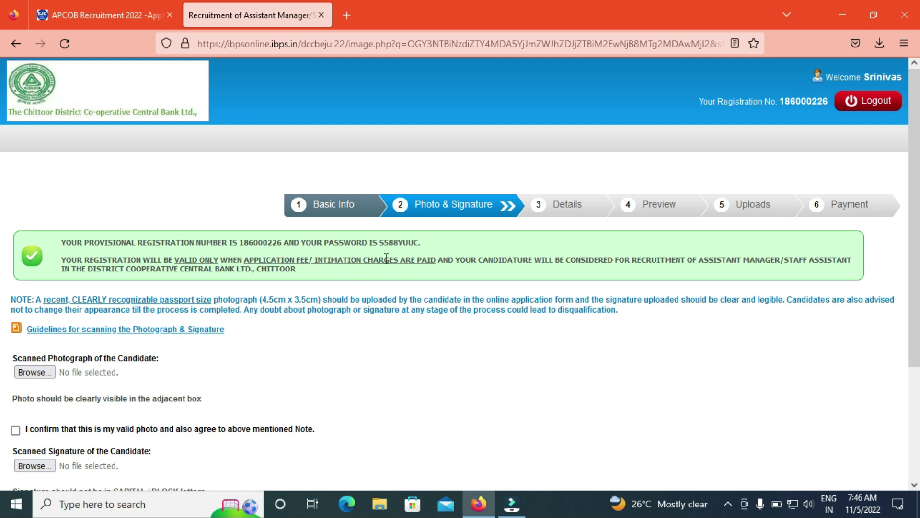
Agree to the photo and signature validity confirmations in the Photo & Signature stage
scroll(3, 180, down, 1)
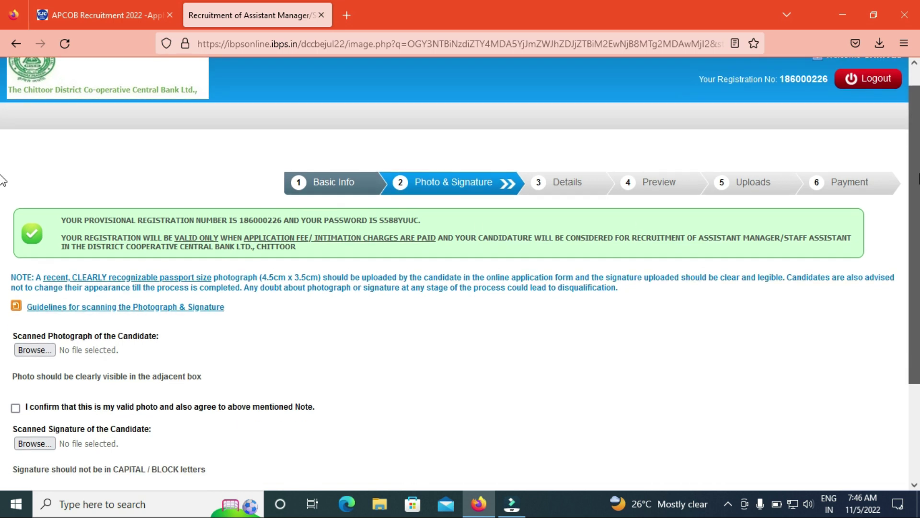
scroll(2, 180, down, 1)
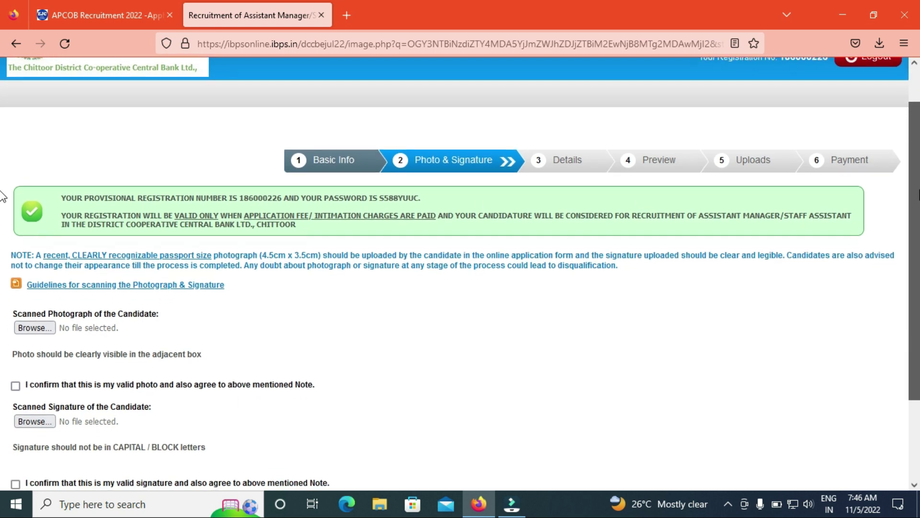
scroll(3, 196, down, 3)
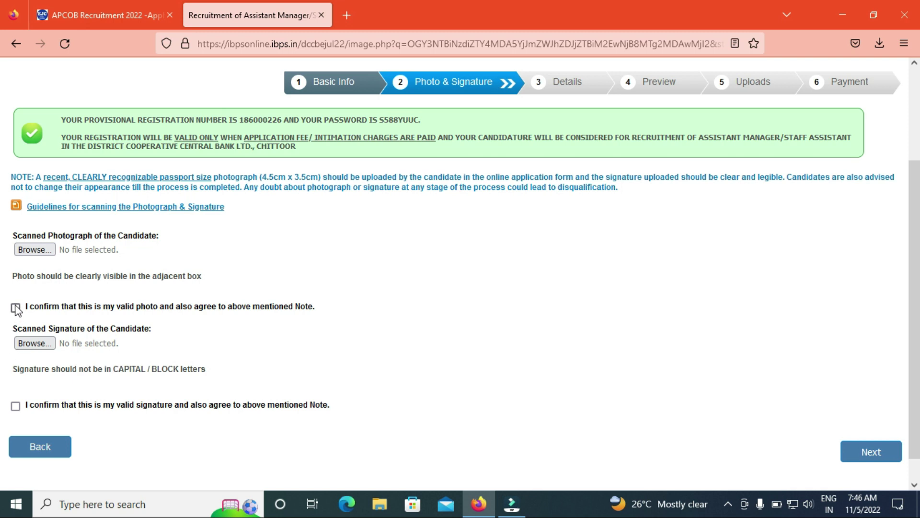
click(16, 406)
click(15, 307)
Check the photo, signature, left thumb impression and handwritten declaration specifications on the APCOB recruitment page
click(87, 14)
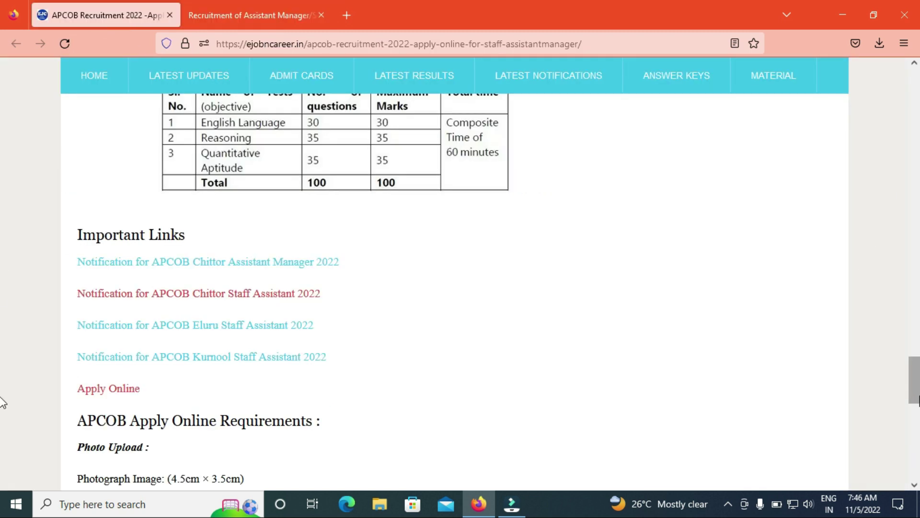
scroll(912, 412, down, 2)
scroll(913, 407, down, 2)
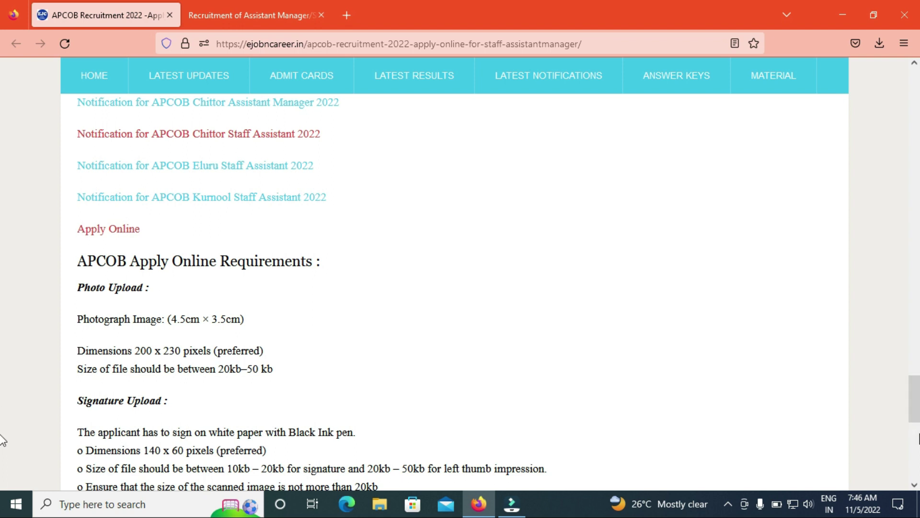
scroll(2, 439, down, 8)
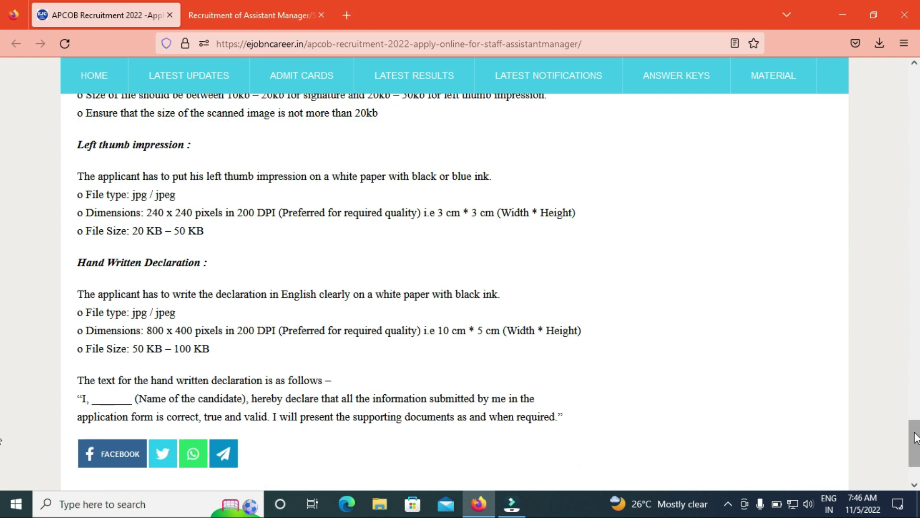
scroll(2, 398, up, 7)
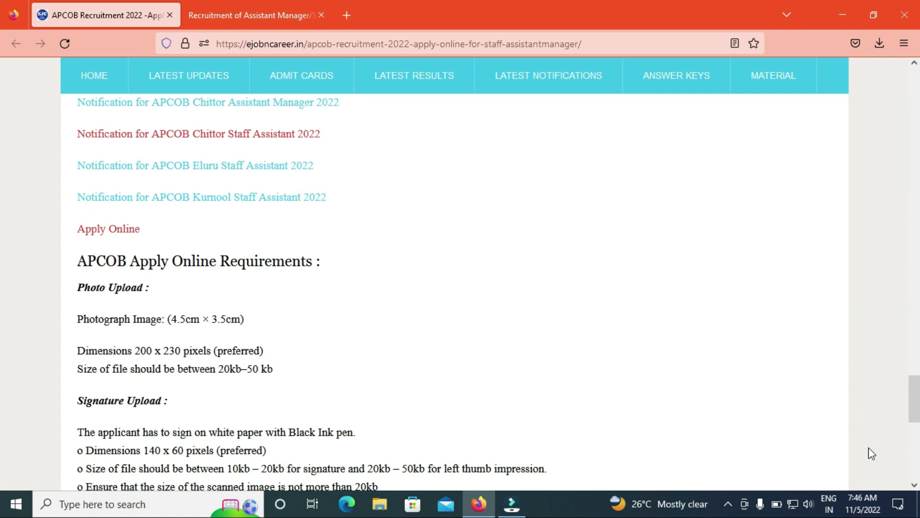
In the registration form's basic details, set the post to Staff Assistant / Clerks, both category fields to OC, and benchmark disability to No
click(262, 15)
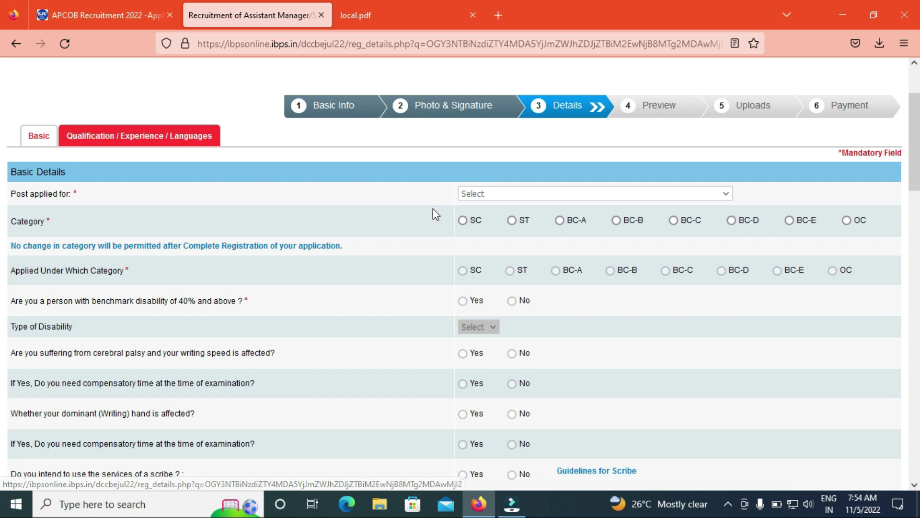
click(488, 194)
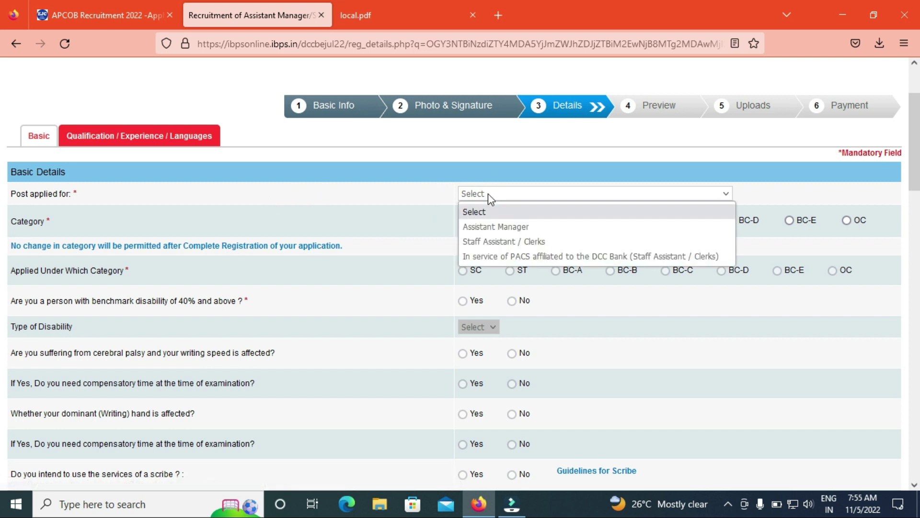
click(527, 249)
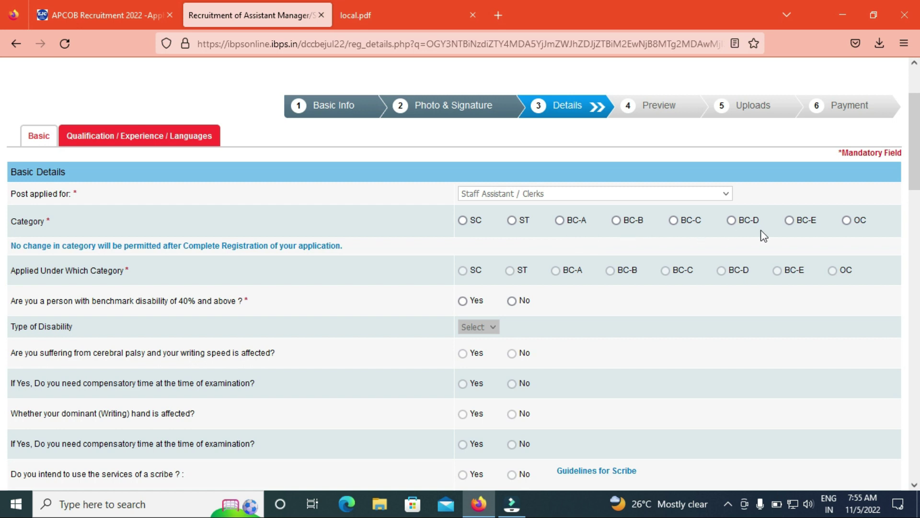
click(847, 220)
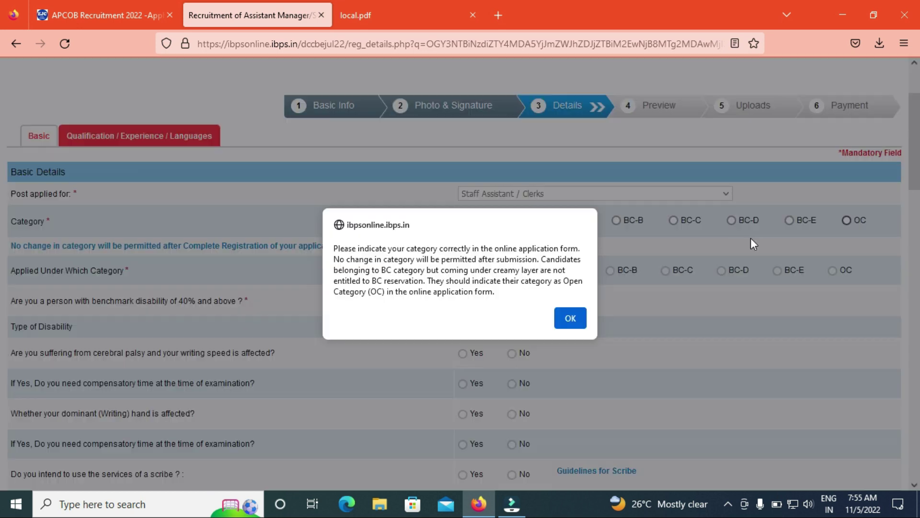
click(570, 318)
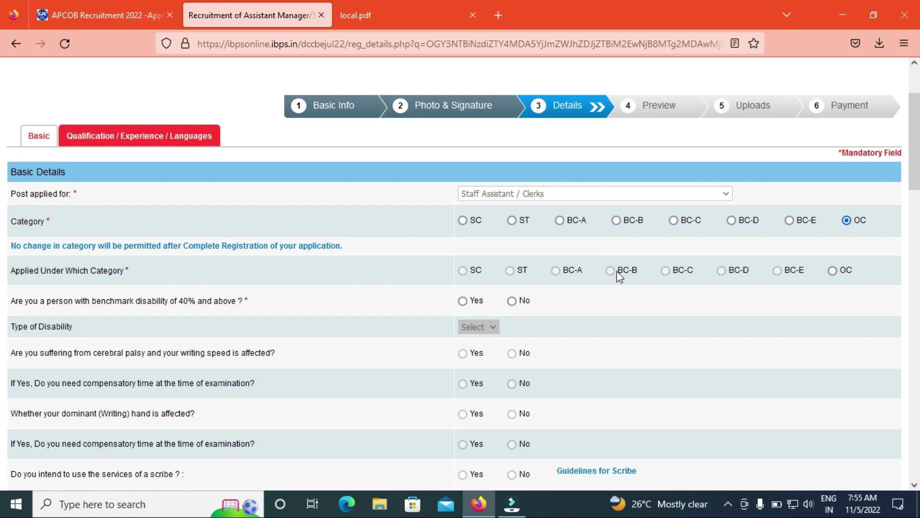
click(833, 271)
click(511, 301)
Set the religion to Hindu and answer No for religious minority community, ex-serviceman and disabled ex-serviceman
drag(917, 165, 917, 178)
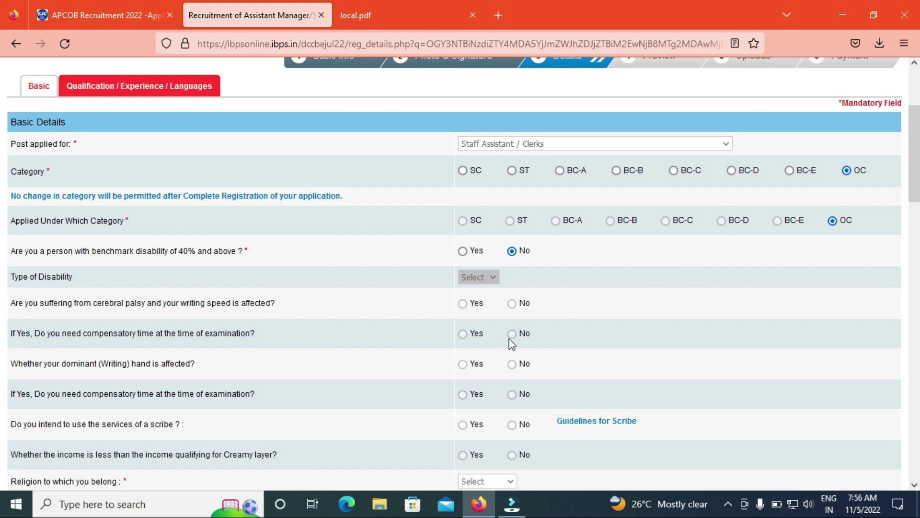
drag(915, 181, 918, 210)
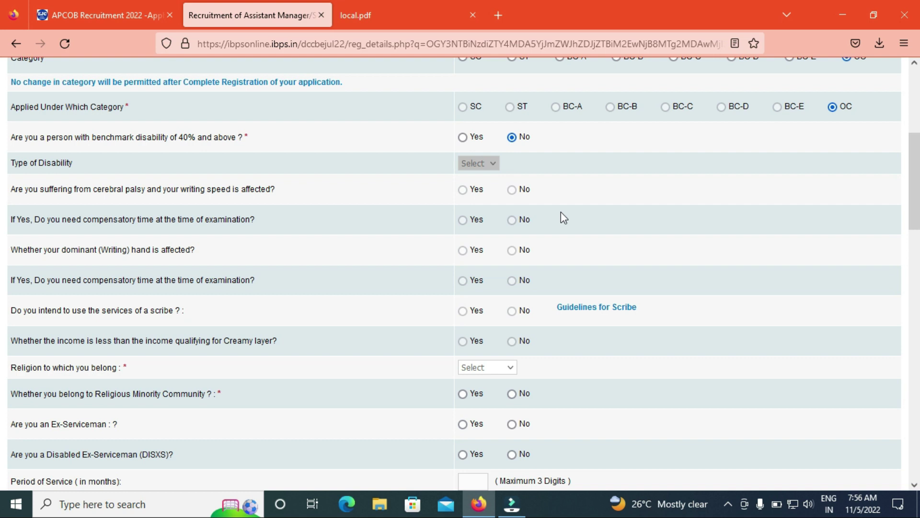
scroll(4, 175, down, 1)
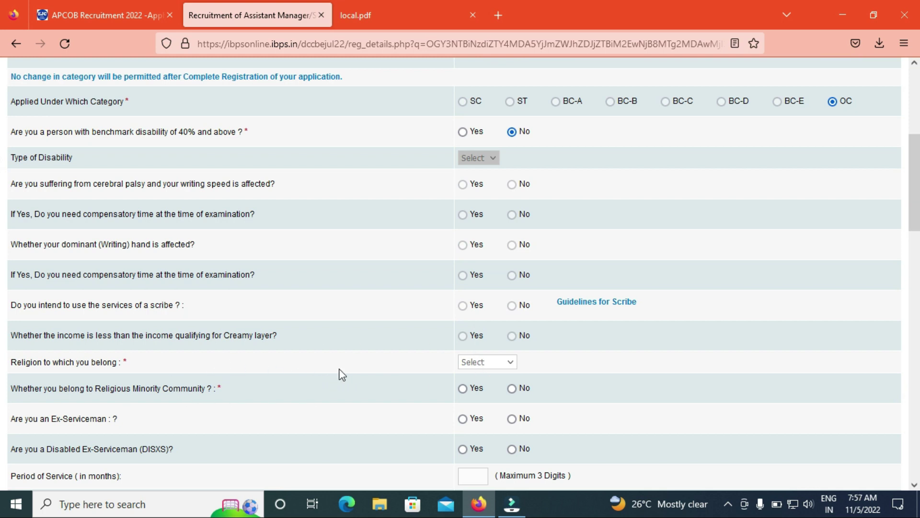
click(488, 363)
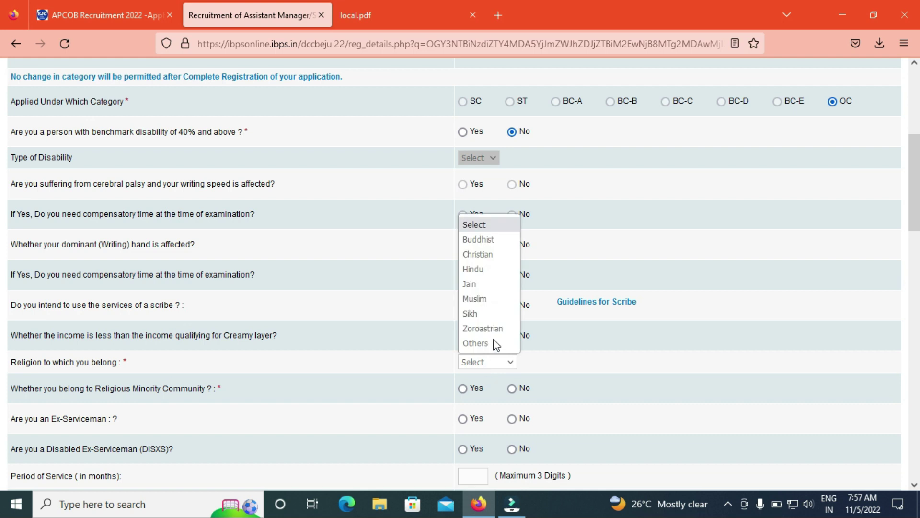
click(488, 271)
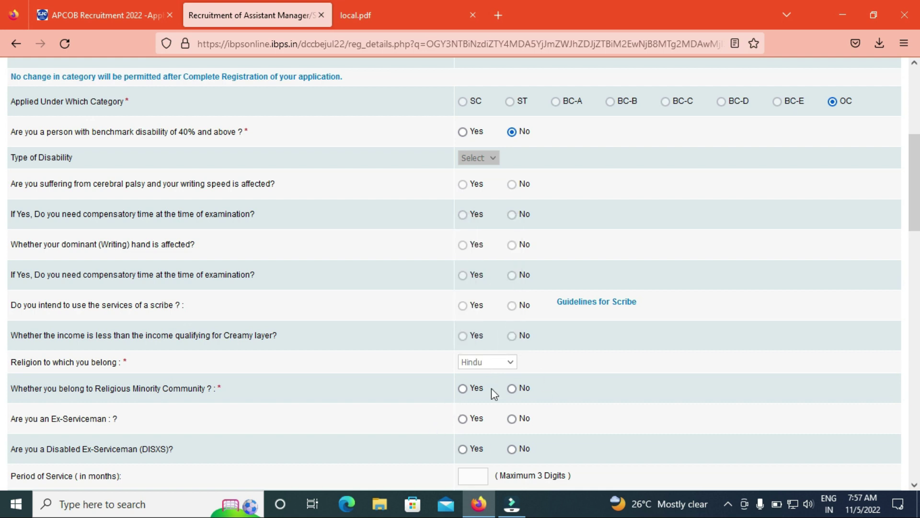
click(512, 389)
click(512, 419)
click(512, 449)
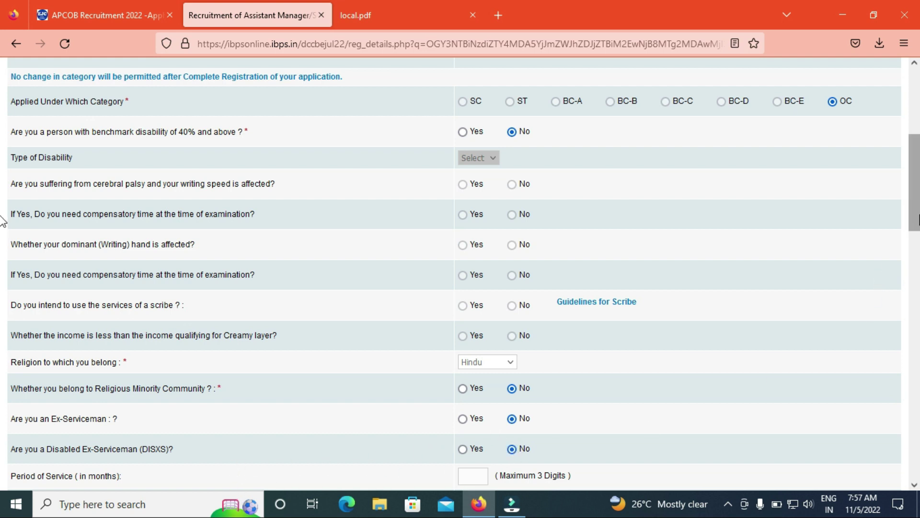
scroll(2, 221, down, 3)
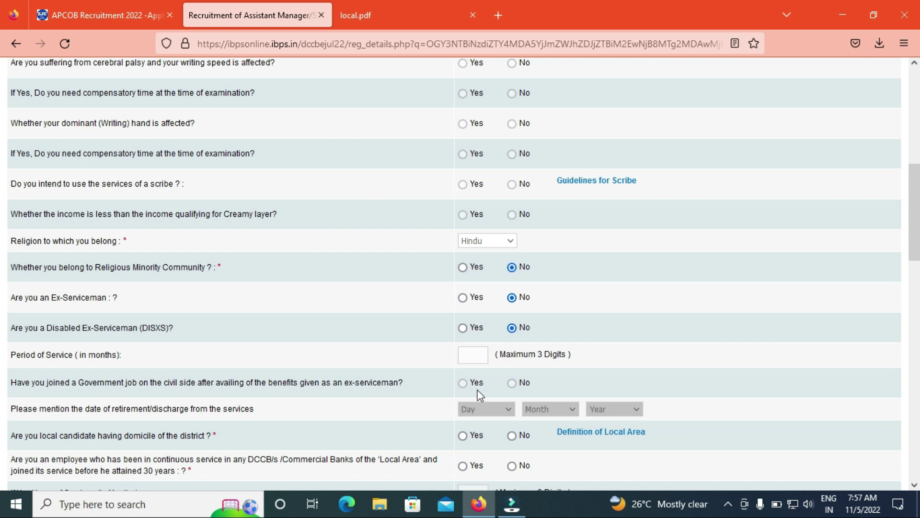
Answer Yes for district local candidate, check the local area definition in local.pdf, and answer No for continuous DCCB/commercial bank service
scroll(842, 273, down, 5)
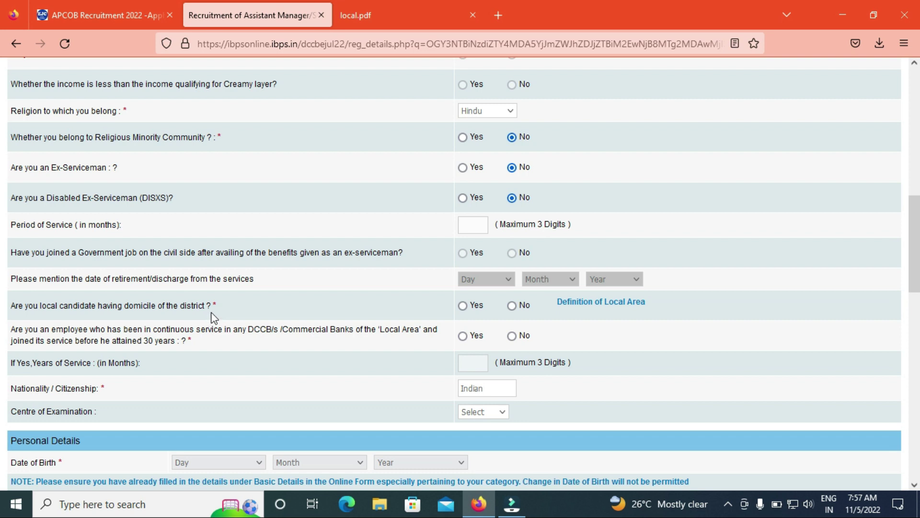
click(463, 308)
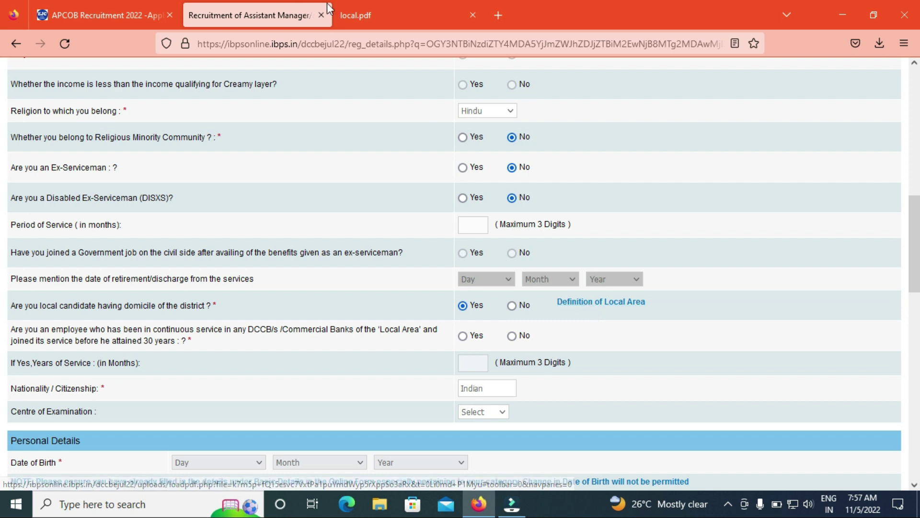
click(367, 16)
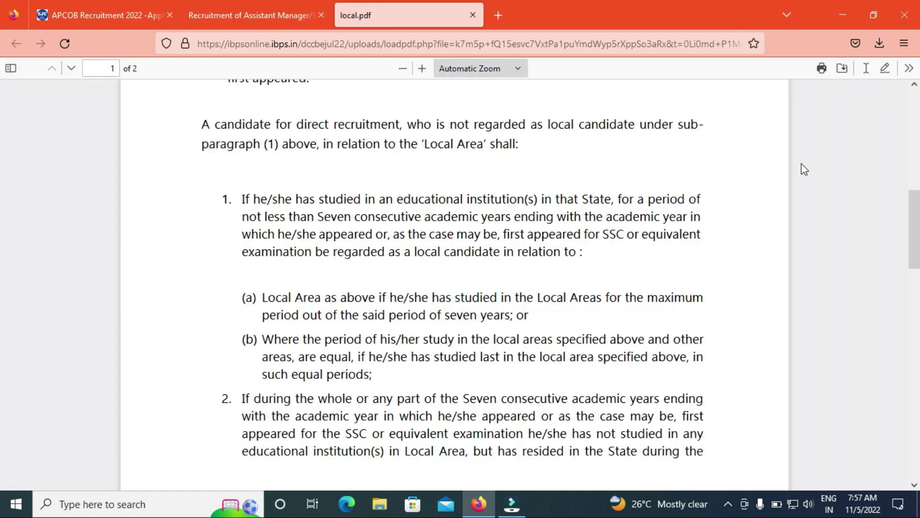
scroll(5, 243, down, 5)
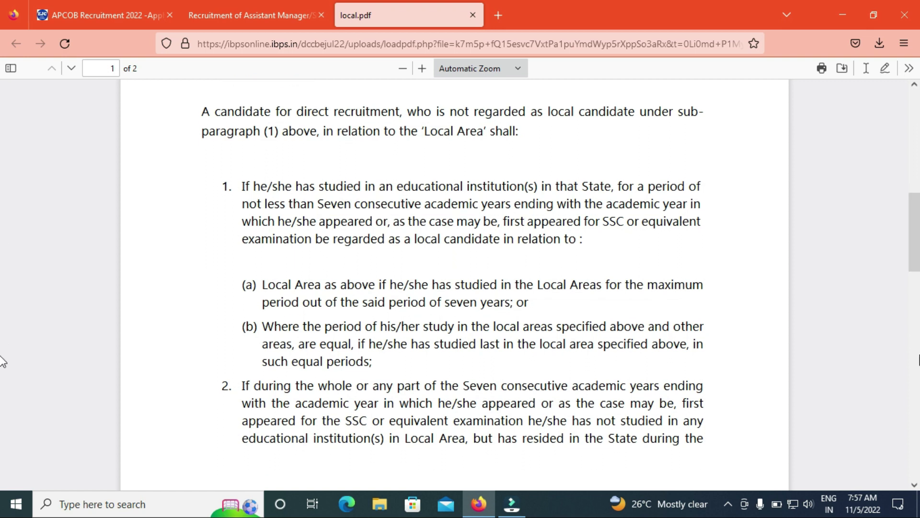
click(286, 18)
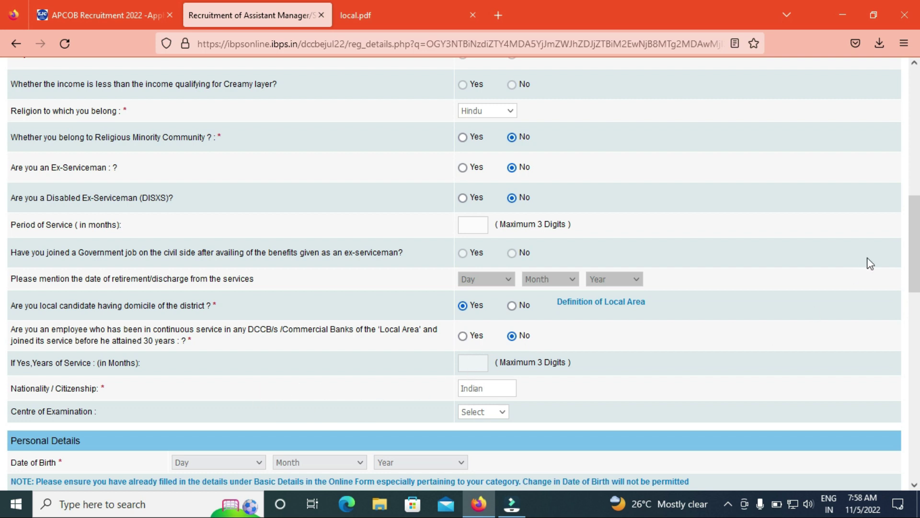
Set the centre of examination to Tirupathi
scroll(915, 263, down, 1)
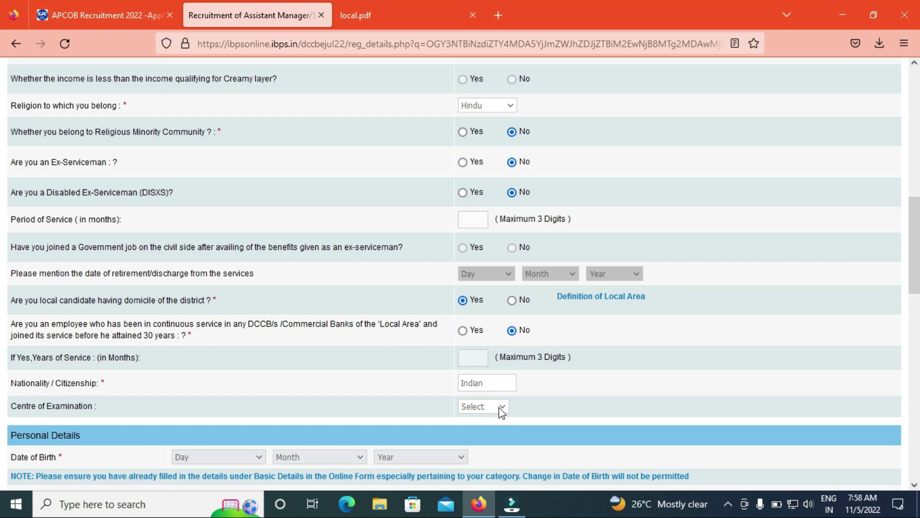
scroll(2, 292, down, 10)
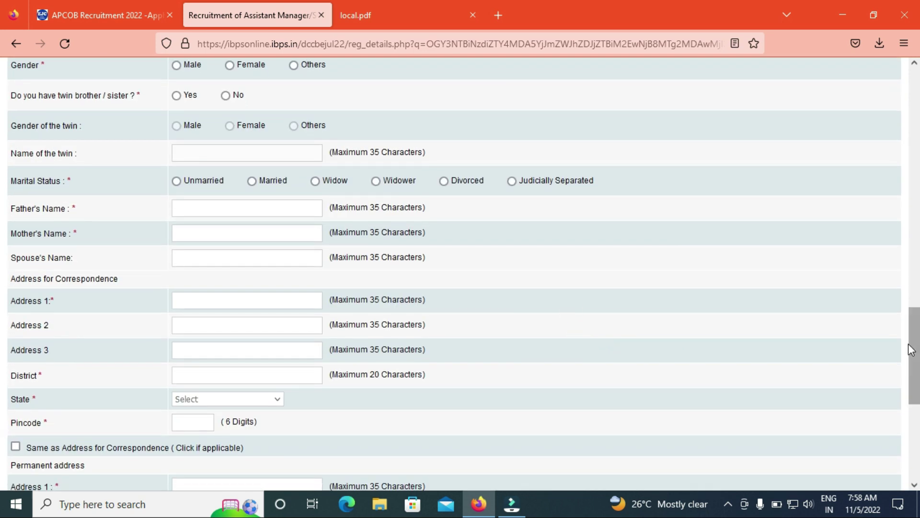
scroll(911, 272, up, 3)
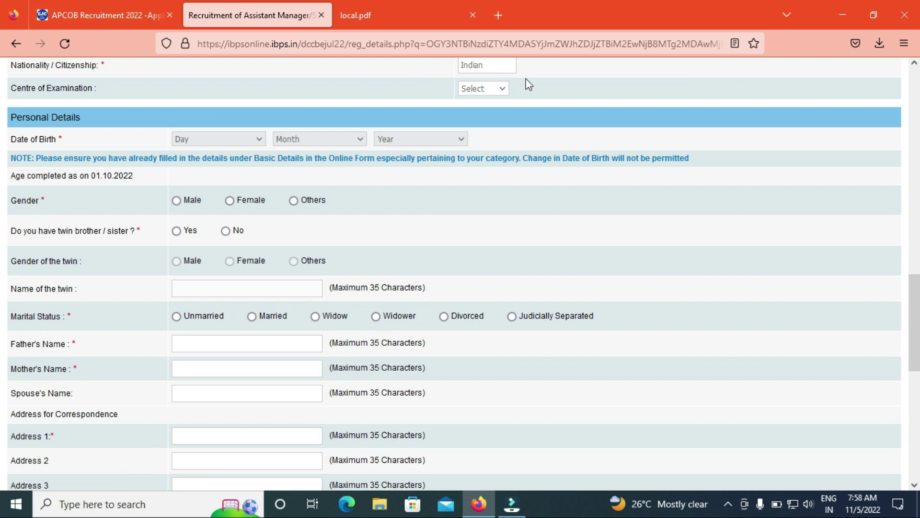
click(497, 90)
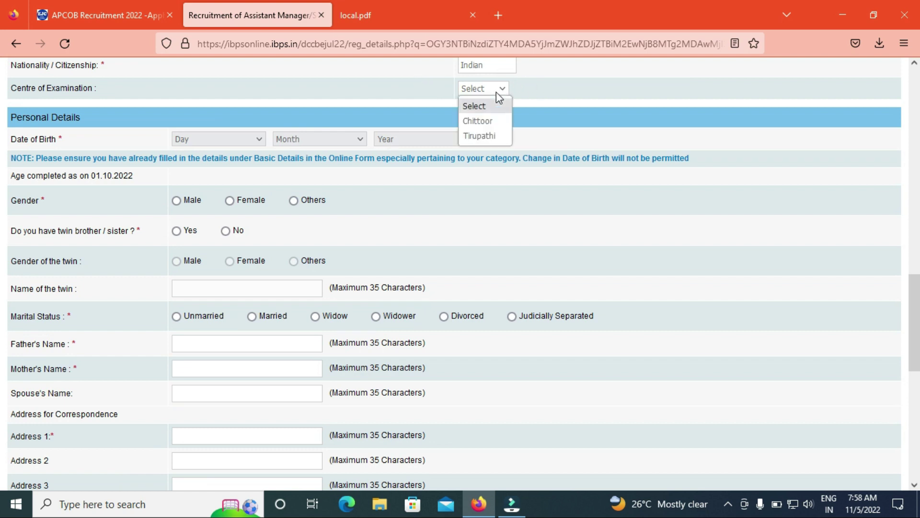
click(486, 136)
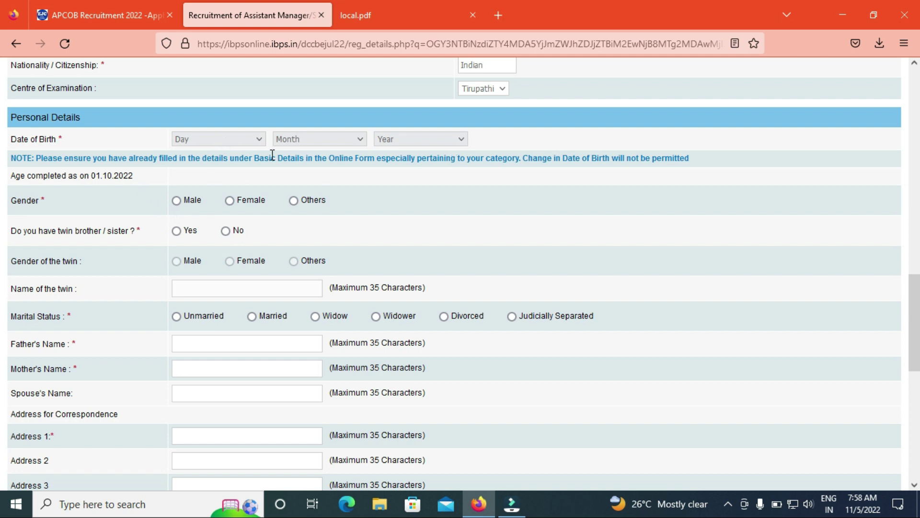
In the personal details, set gender to Male, twin brother/sister to No, and marital status to Unmarried
click(176, 201)
click(177, 316)
scroll(3, 316, down, 3)
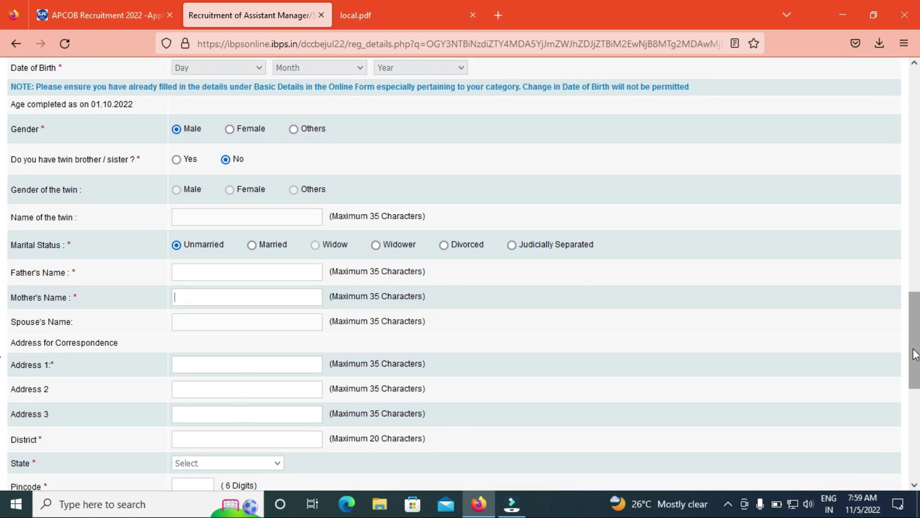
Choose Correspondence Address as the address for GST invoicing
scroll(3, 352, down, 2)
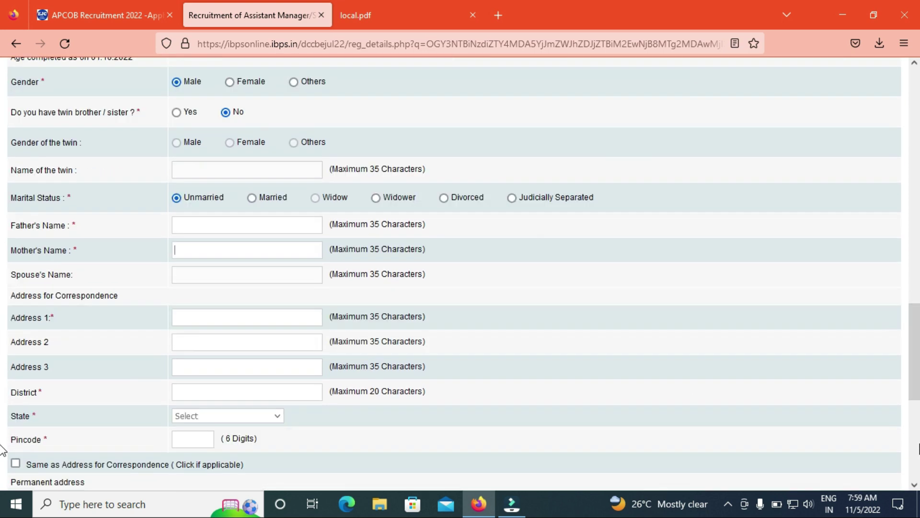
scroll(3, 410, down, 10)
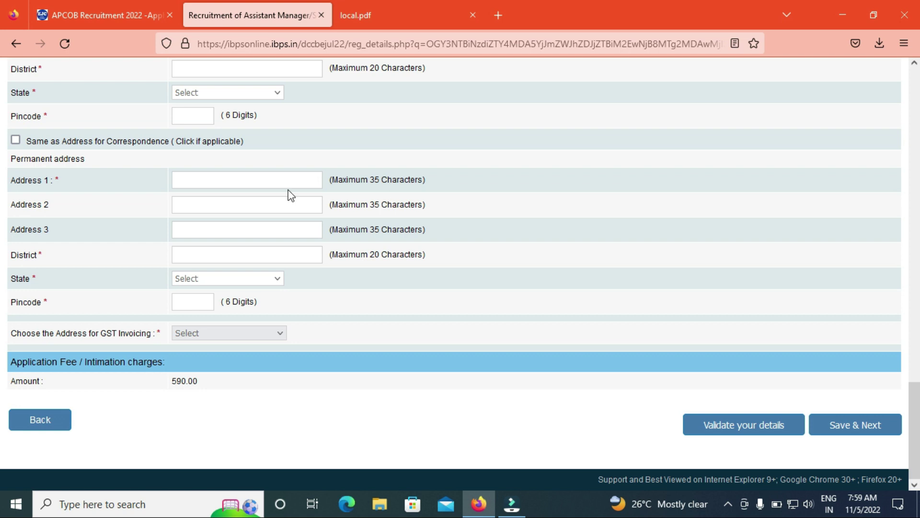
click(228, 335)
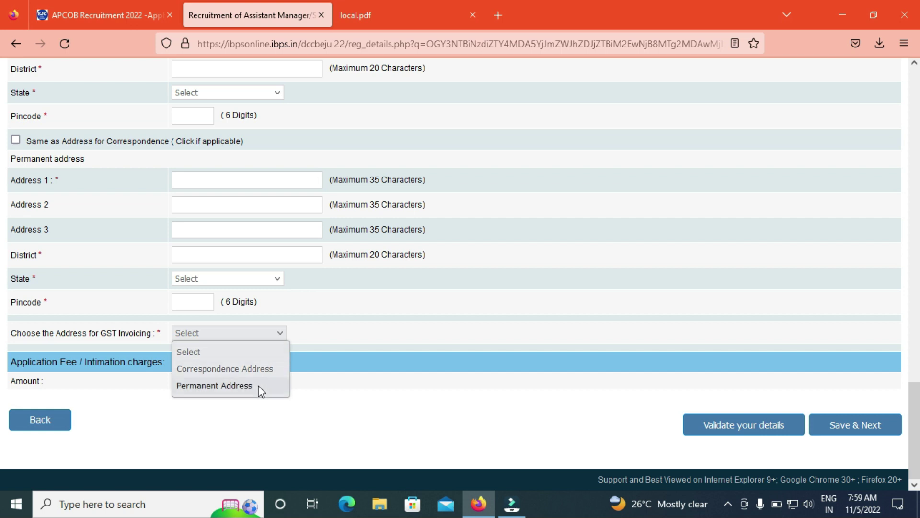
click(264, 370)
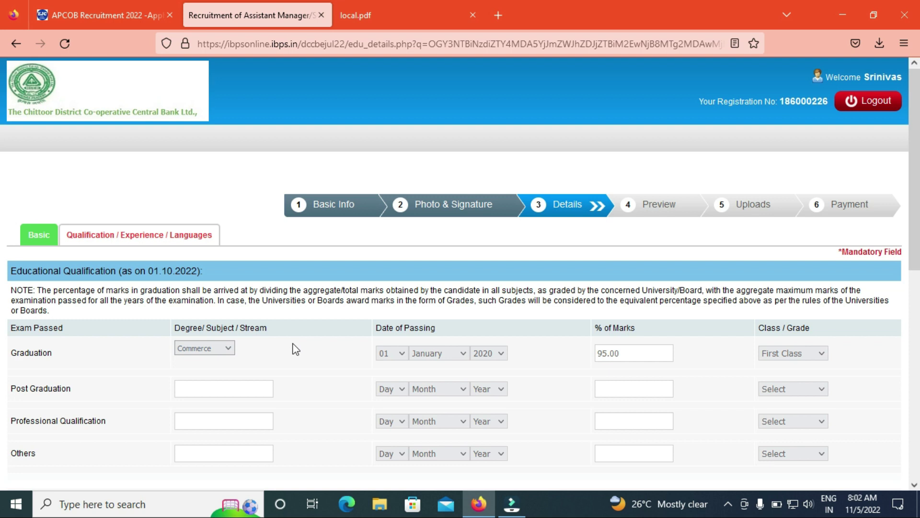
Examine the graduation stream options, educational qualification, language and computer answers, work experience fields and known languages in the Details stage
click(213, 350)
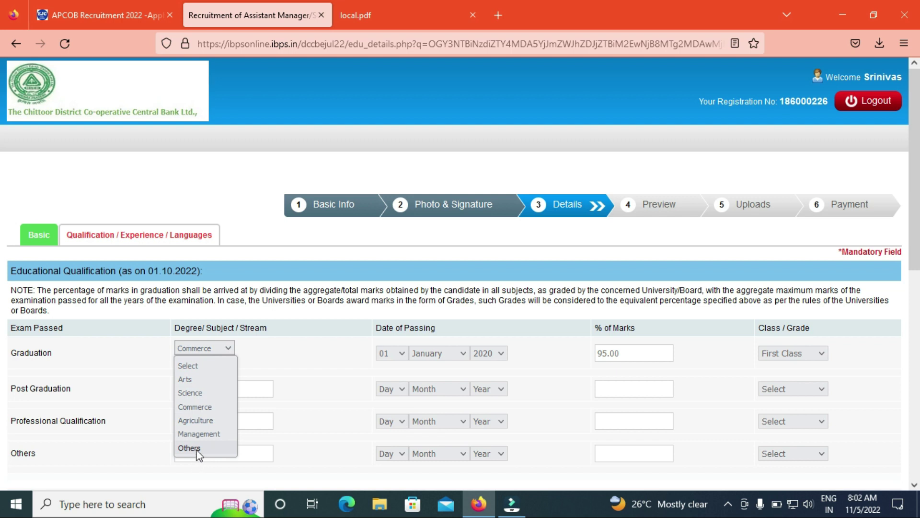
click(282, 362)
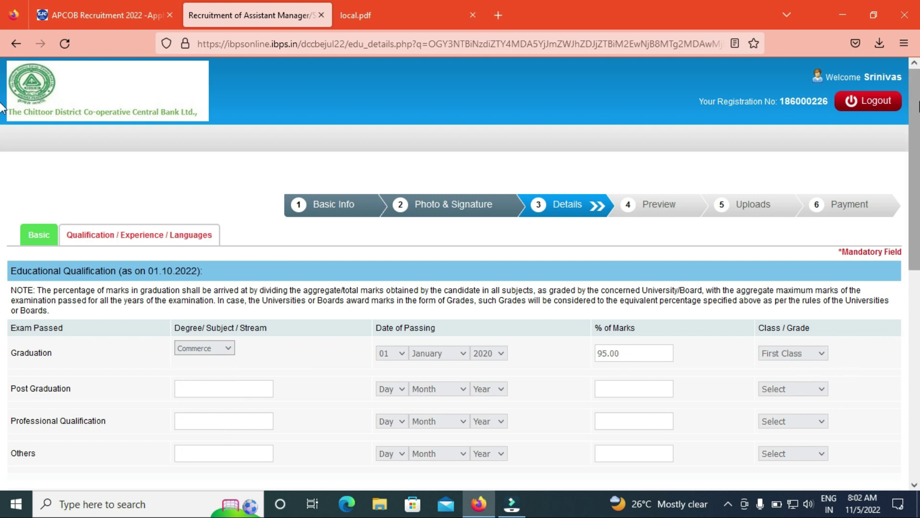
scroll(3, 411, down, 1)
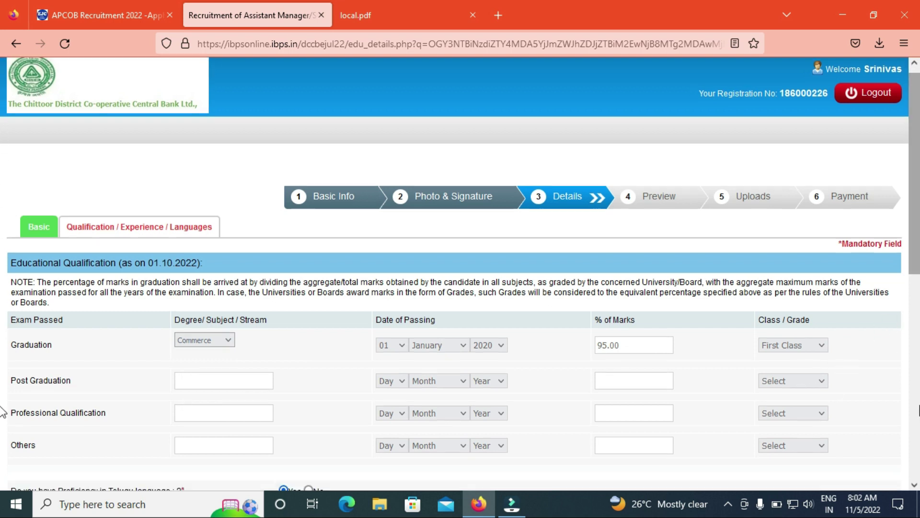
scroll(916, 485, down, 5)
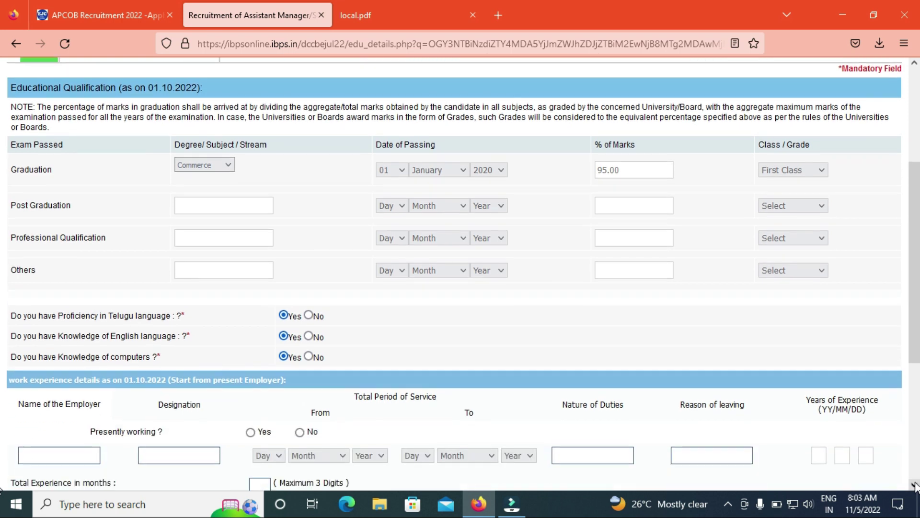
scroll(916, 485, down, 1)
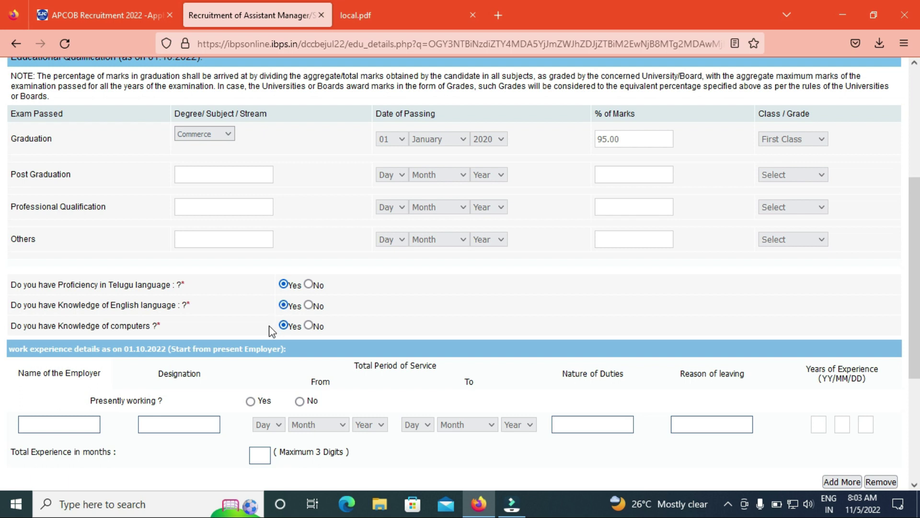
scroll(671, 337, down, 3)
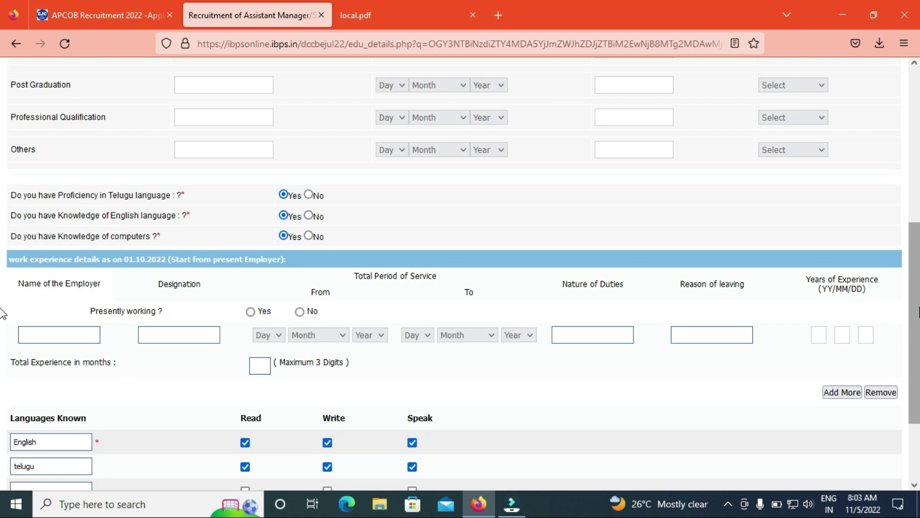
scroll(4, 335, down, 1)
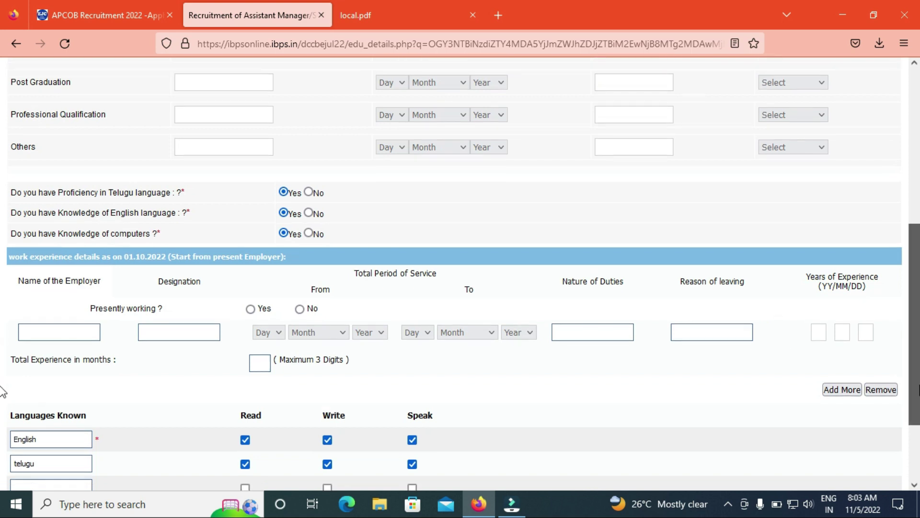
scroll(4, 434, down, 3)
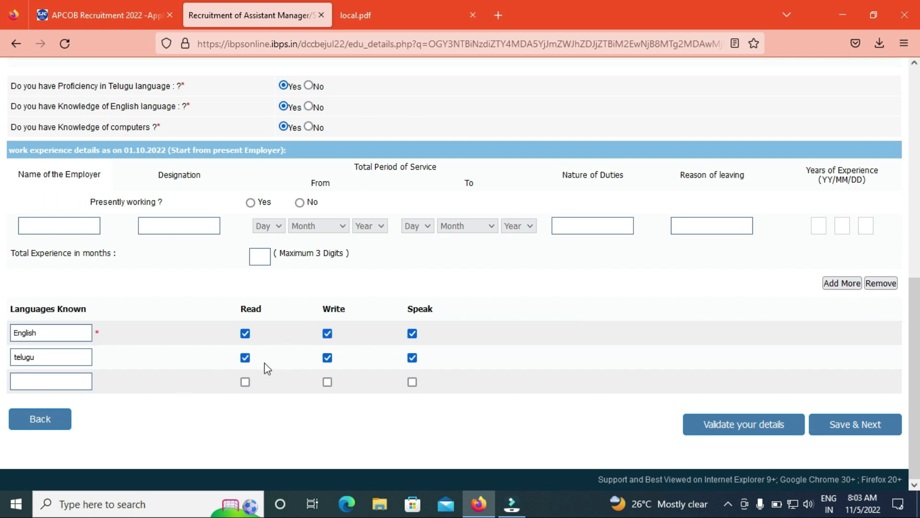
Validate the qualification, experience and language details, and save them to proceed to the application preview
click(726, 429)
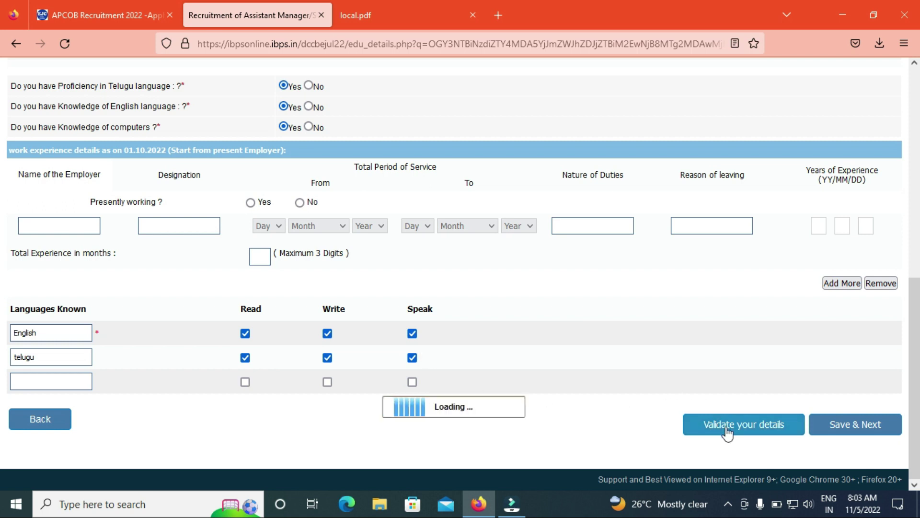
click(570, 298)
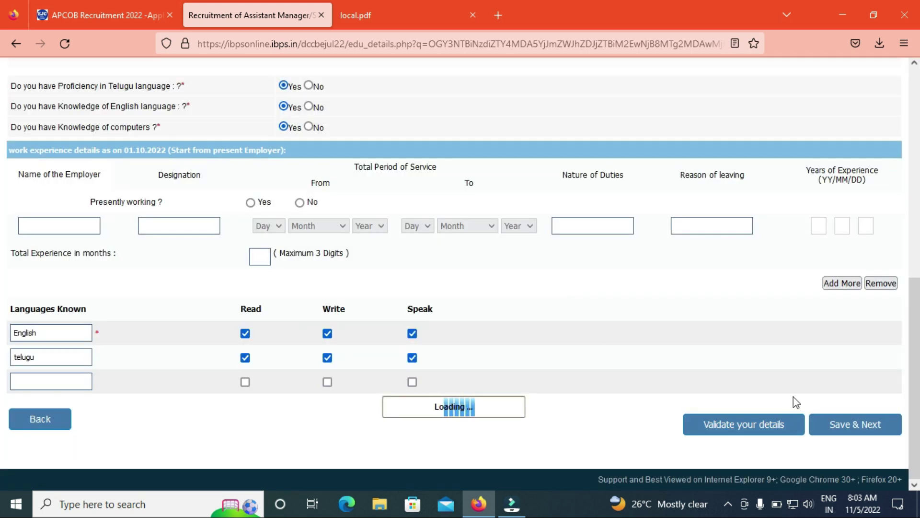
click(849, 432)
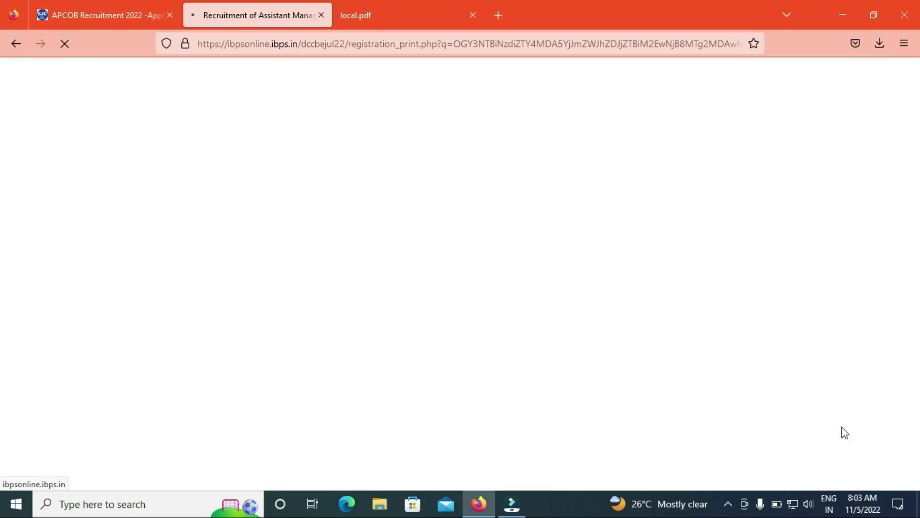
Review the application preview, agree to the declaration, and complete the registration, accepting both confirmations
scroll(3, 263, down, 15)
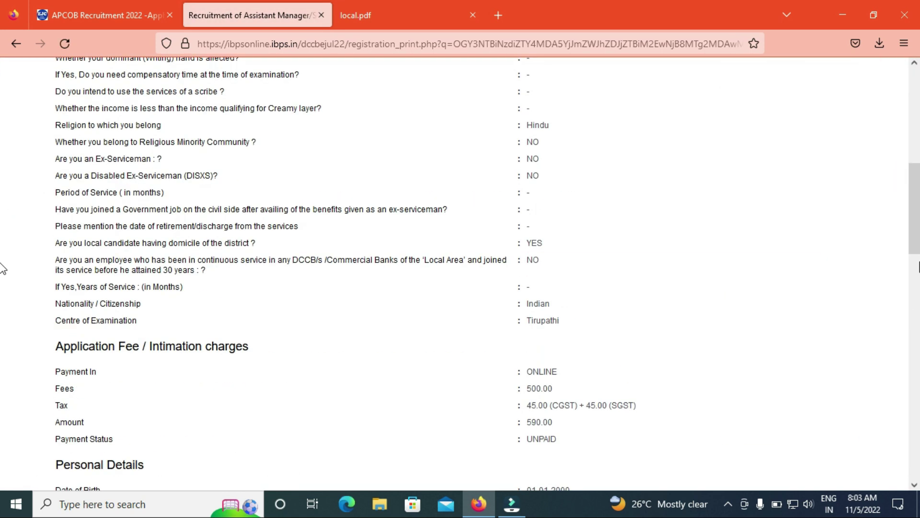
scroll(3, 282, down, 15)
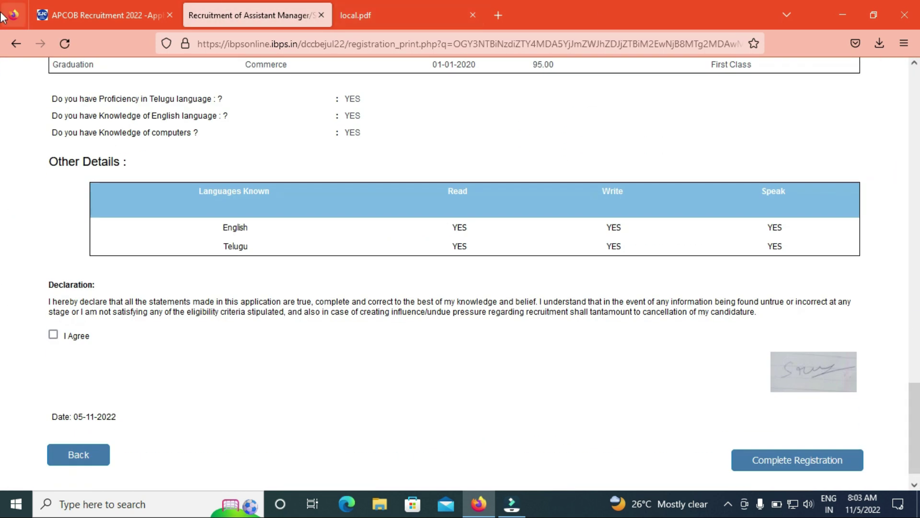
scroll(2, 390, up, 12)
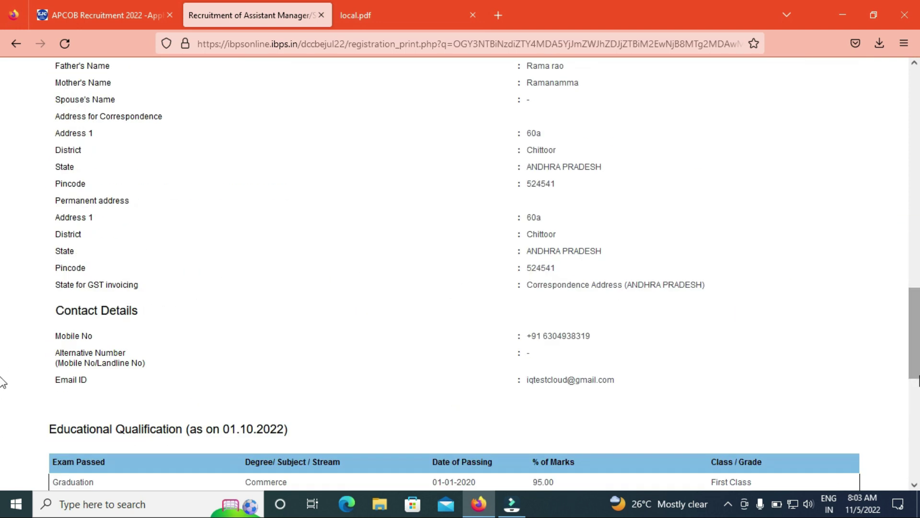
scroll(916, 359, down, 5)
scroll(916, 359, down, 3)
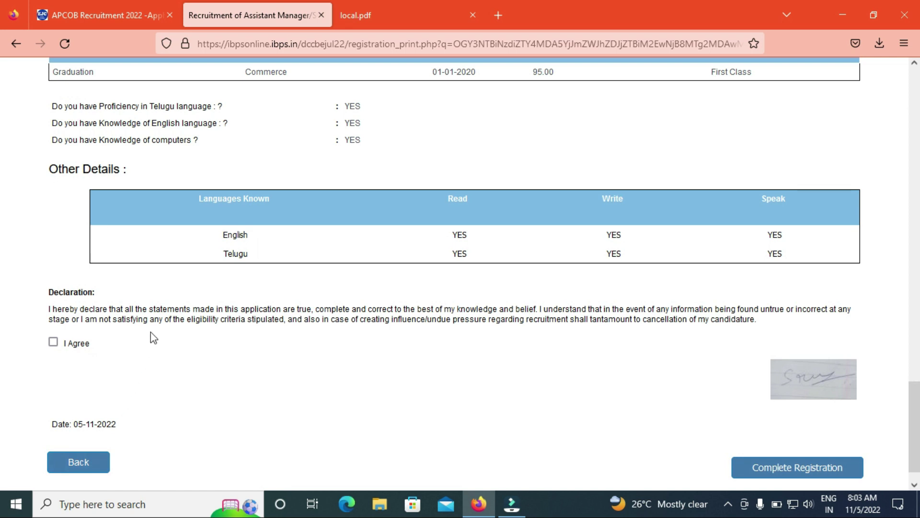
click(53, 342)
click(787, 473)
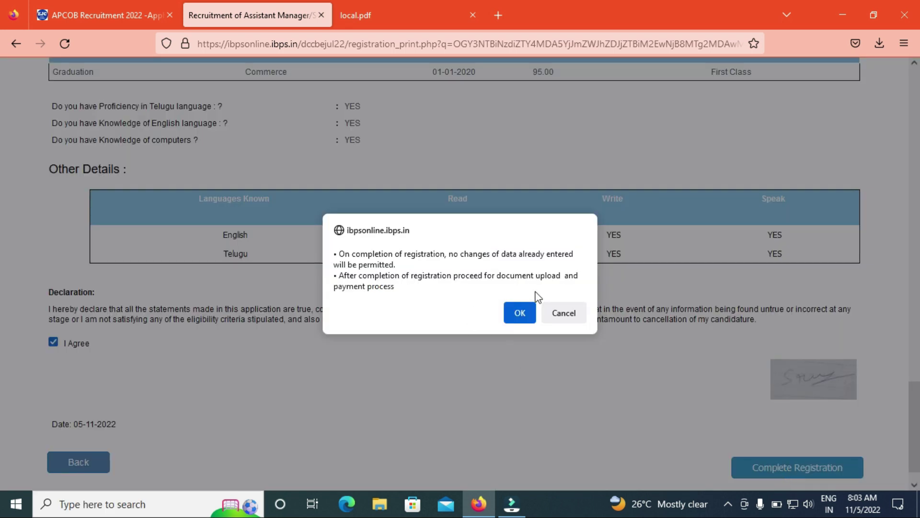
click(520, 313)
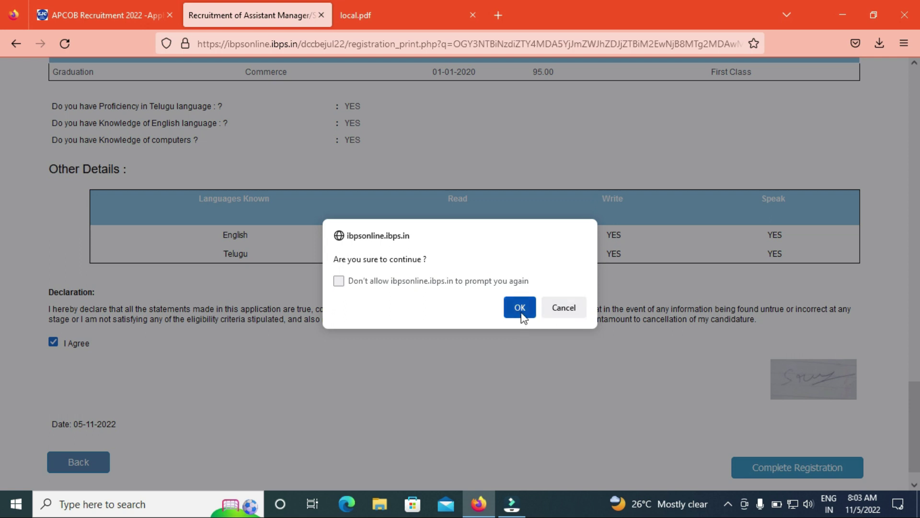
click(513, 310)
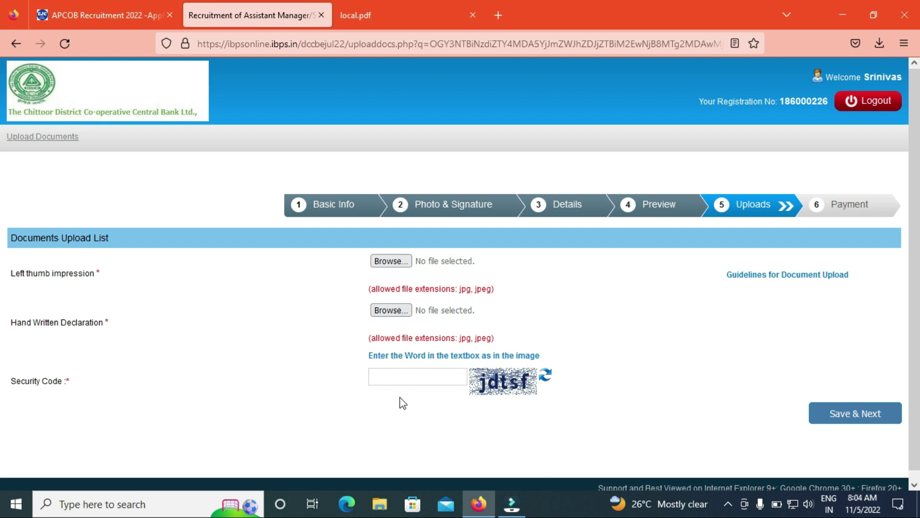
Read the photo, signature, left thumb impression and handwritten declaration requirements on the APCOB recruitment page
click(75, 16)
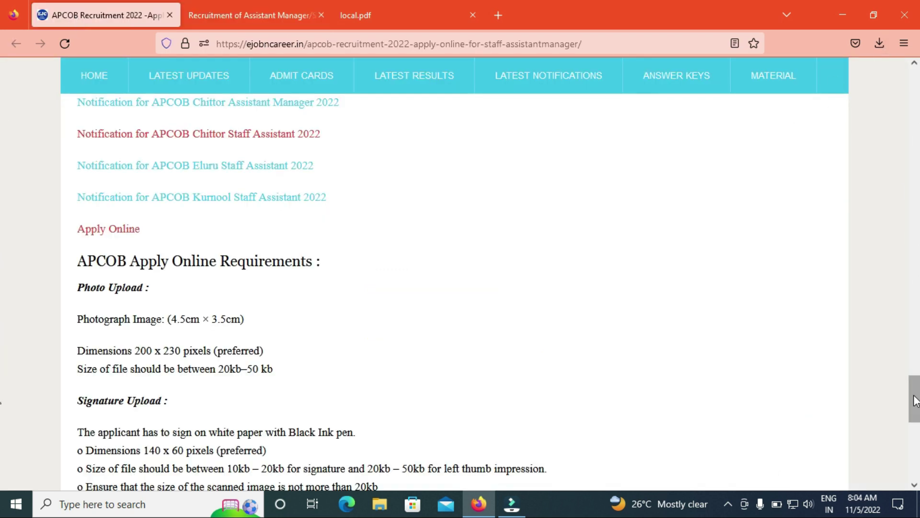
scroll(916, 402, down, 2)
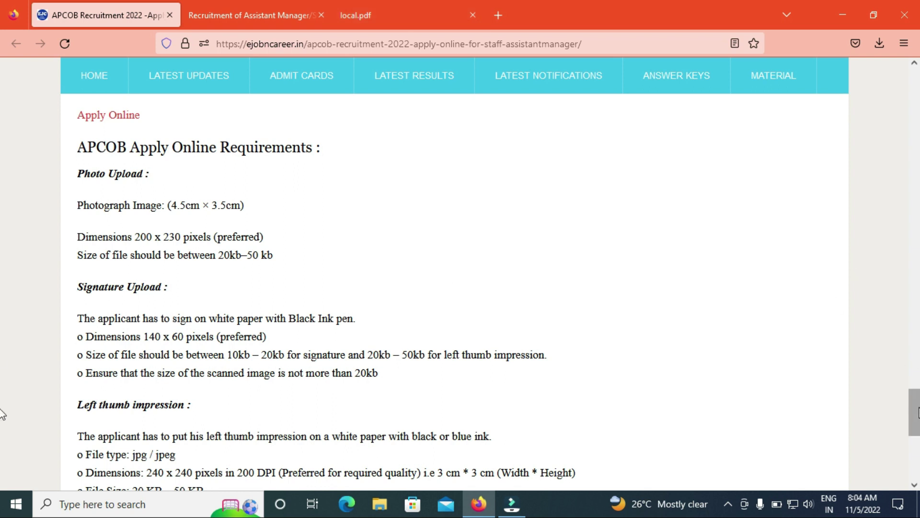
scroll(2, 440, down, 1)
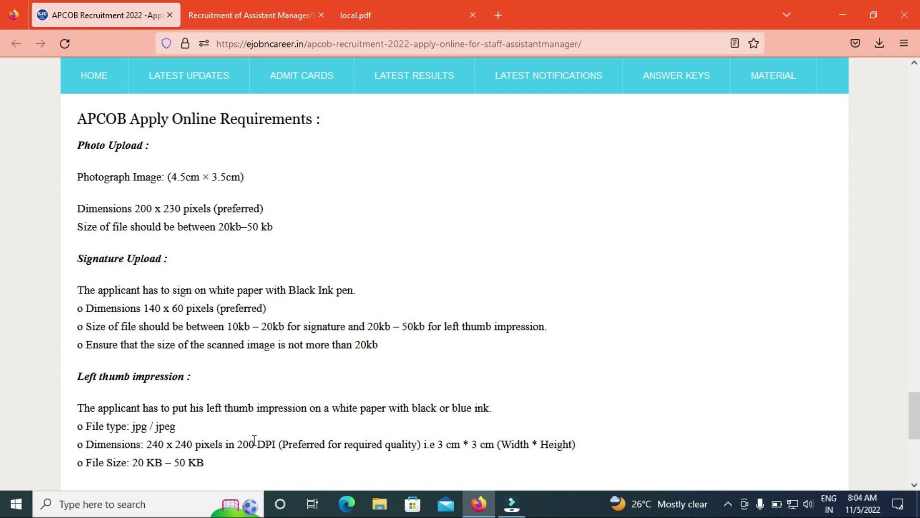
scroll(3, 477, down, 3)
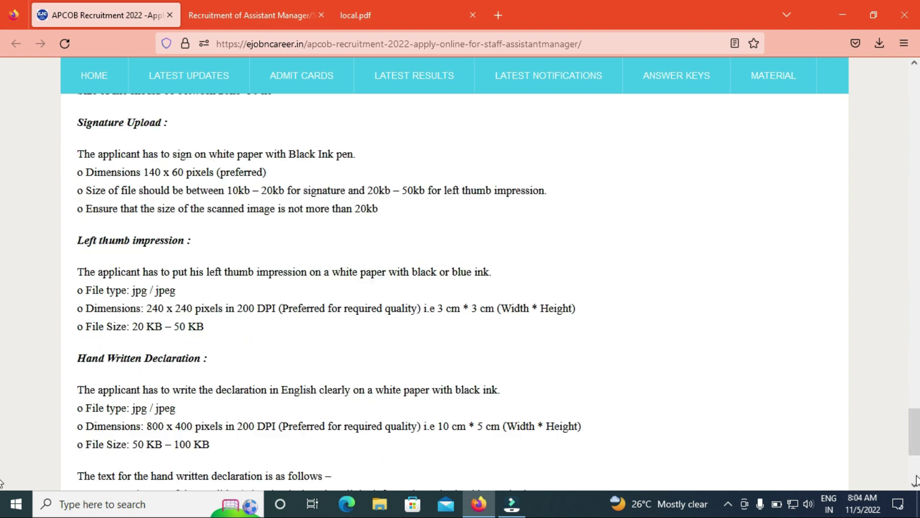
scroll(3, 479, down, 5)
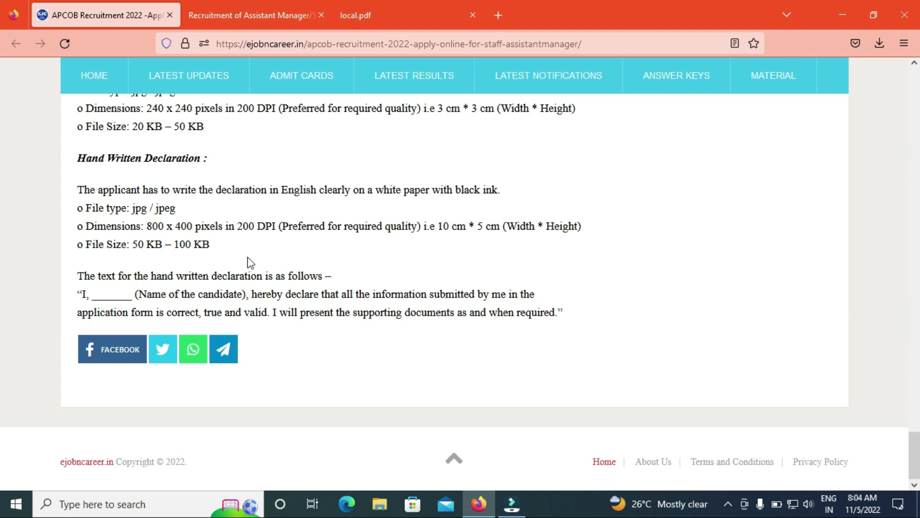
Return to the application's Payment stage, submit the 590.00 fee and accept the confirmation to reach the payment gateway
click(197, 11)
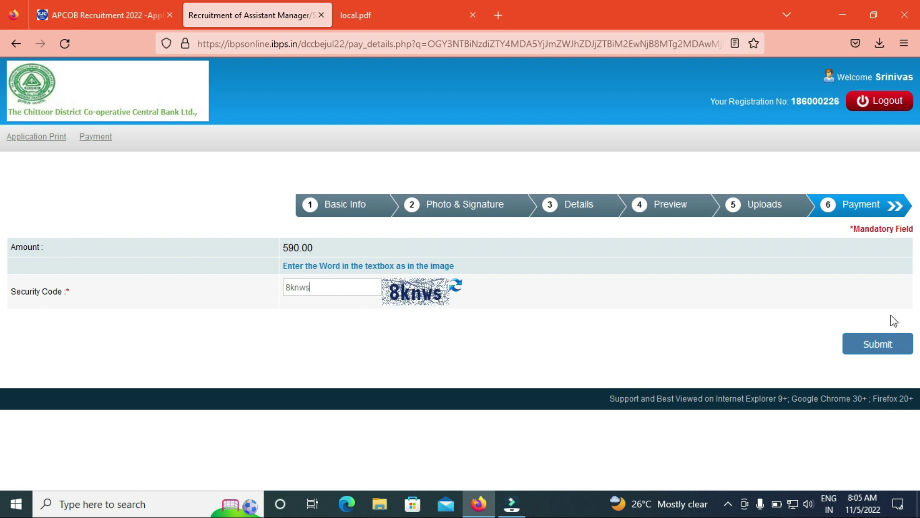
click(877, 347)
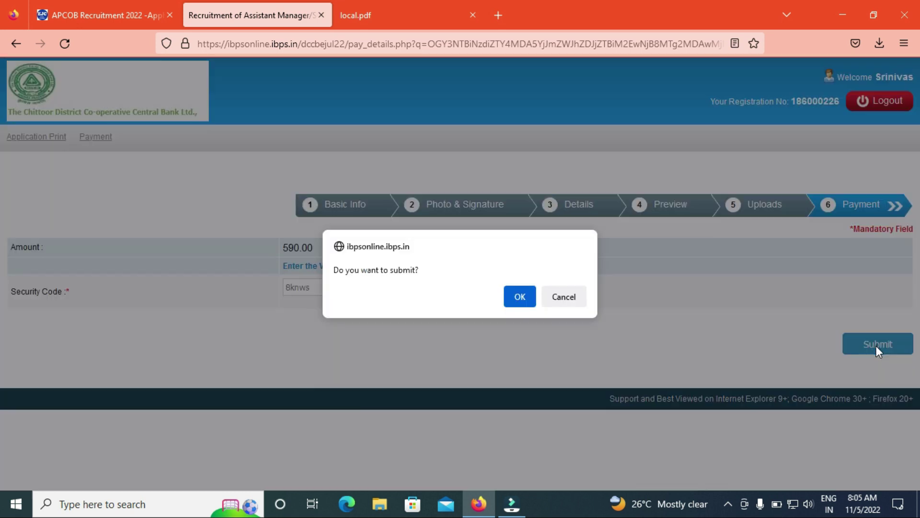
click(519, 297)
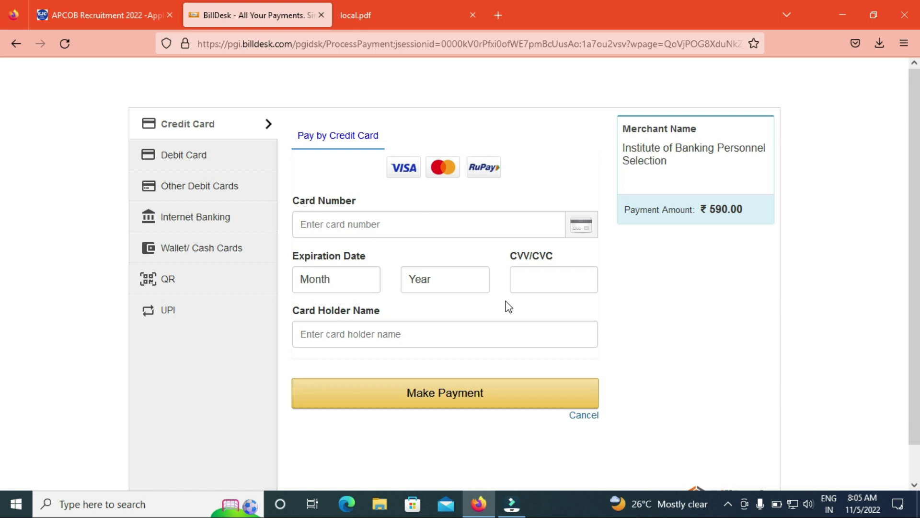
Go back to the APCOB recruitment page, open its Apply Online link separately, and switch to the application form
click(175, 10)
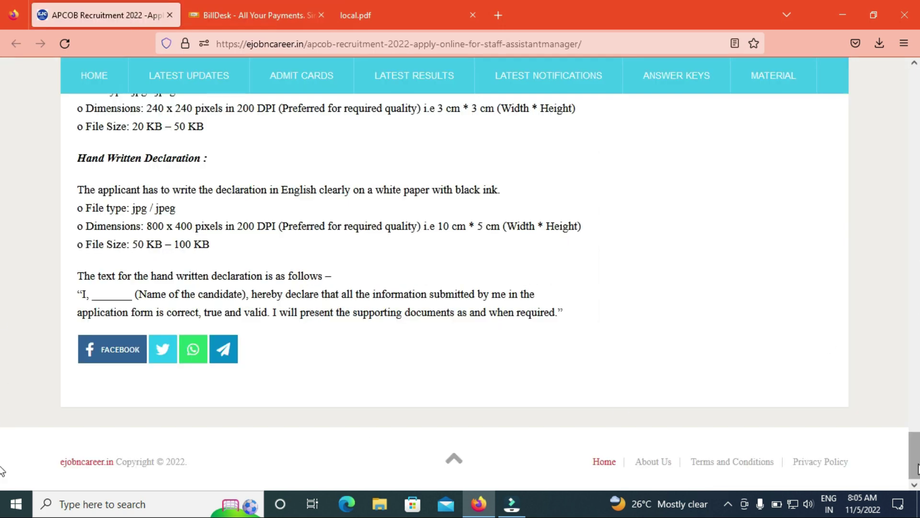
scroll(915, 431, up, 7)
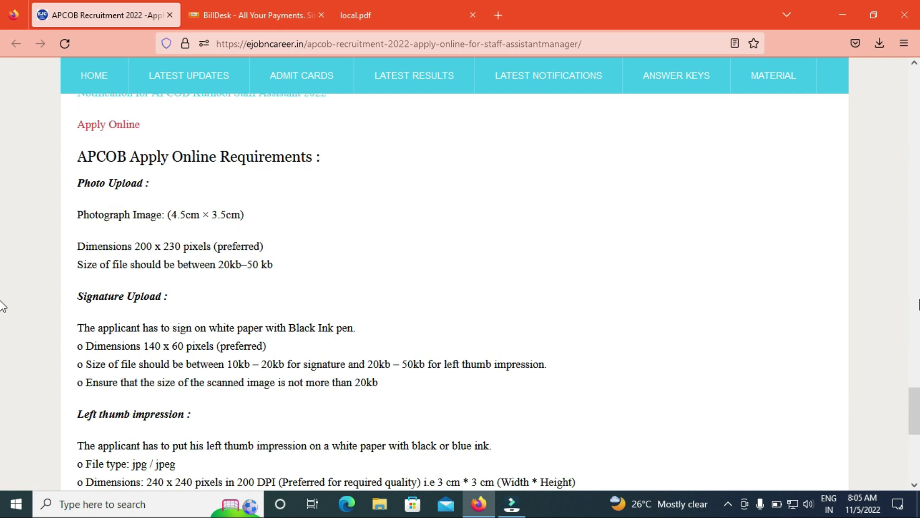
right_click(102, 126)
click(135, 142)
click(243, 14)
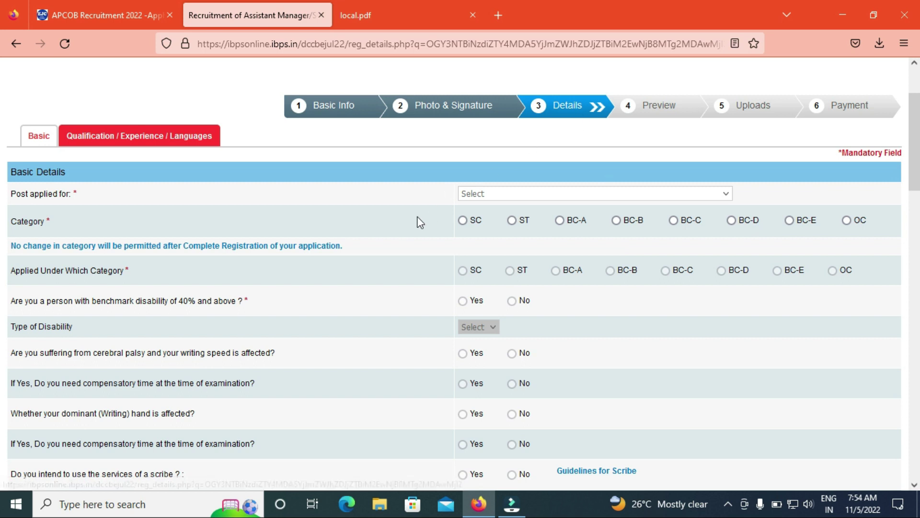
Choose the Staff Assistant / Clerks post, set both category fields to OC, and answer No to benchmark disability
click(488, 195)
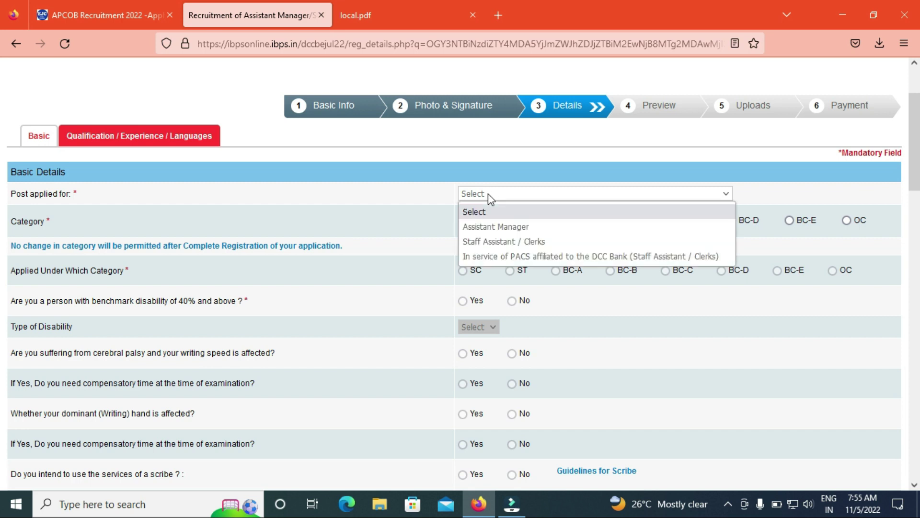
click(526, 247)
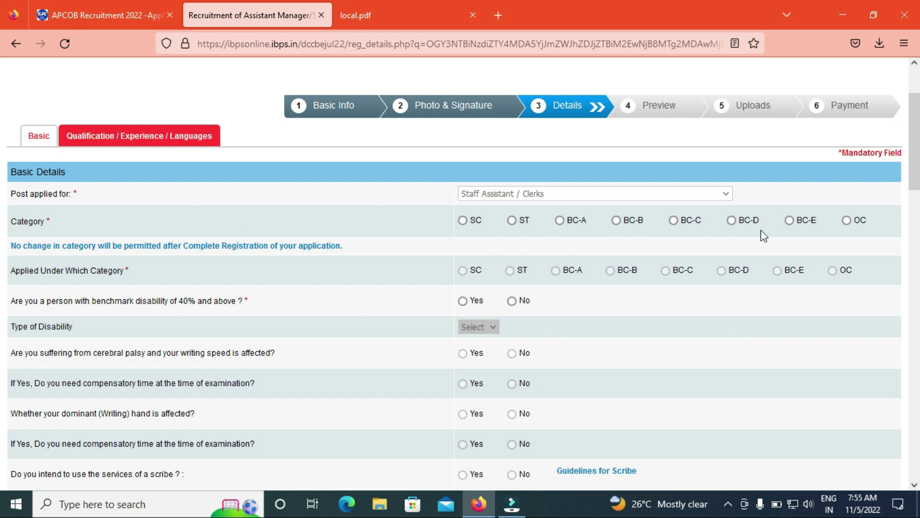
click(846, 220)
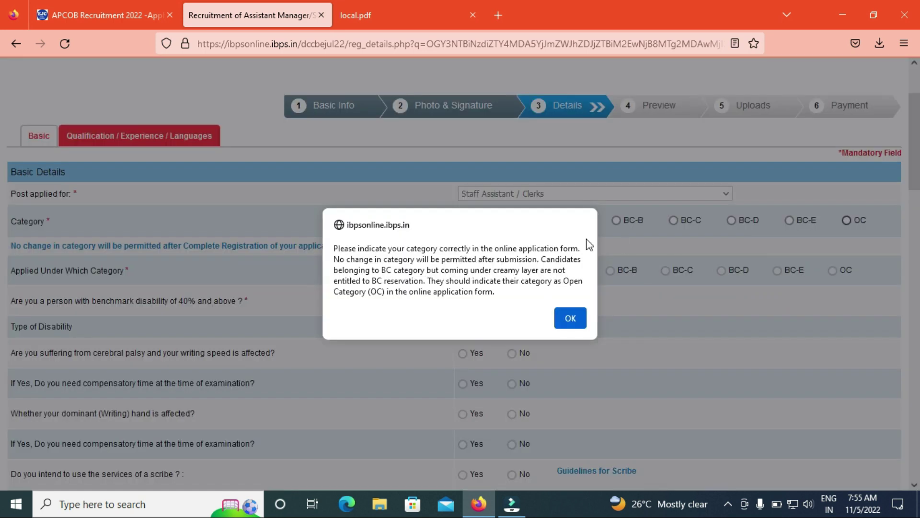
click(570, 318)
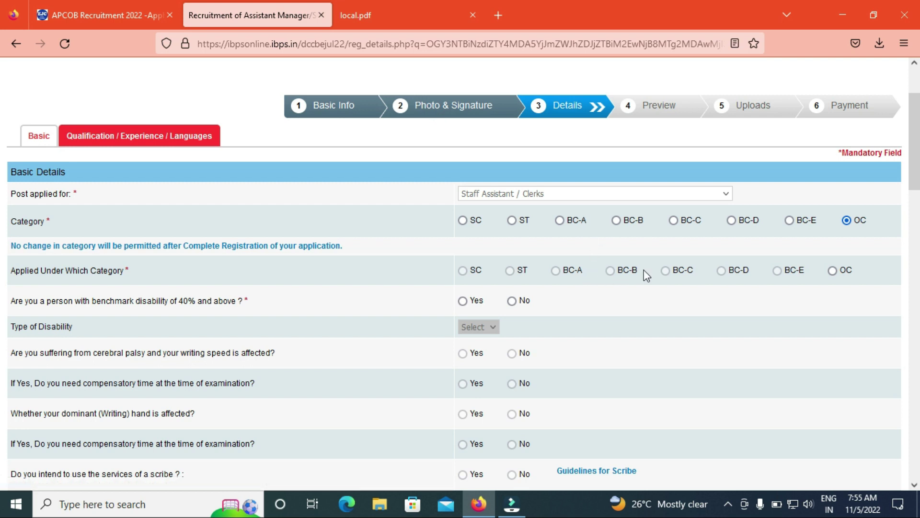
click(831, 273)
click(513, 302)
Set the religion to Hindu and answer No to the religious minority, ex-serviceman and disabled ex-serviceman questions
scroll(3, 172, down, 1)
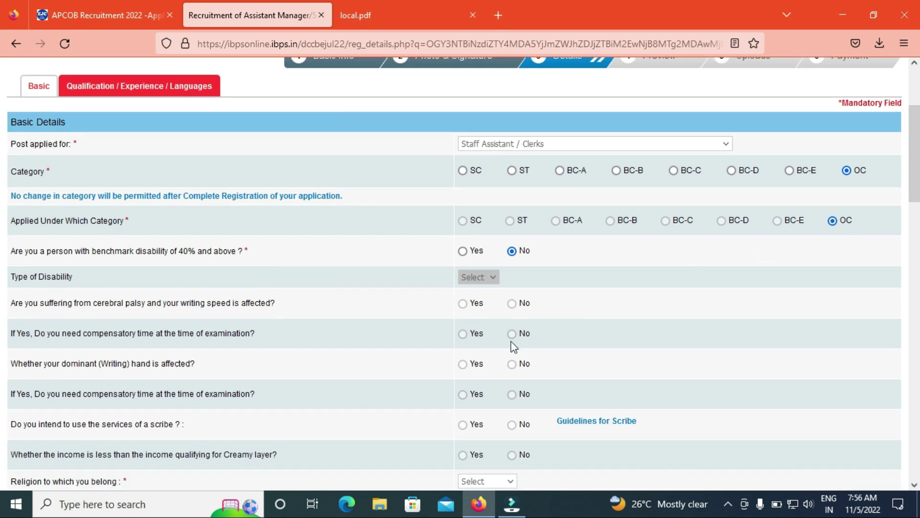
scroll(904, 187, down, 2)
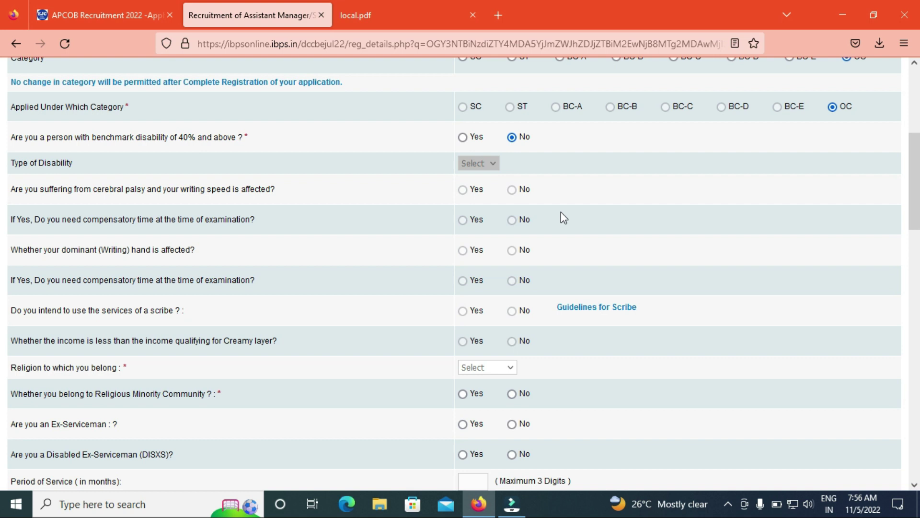
scroll(4, 178, down, 1)
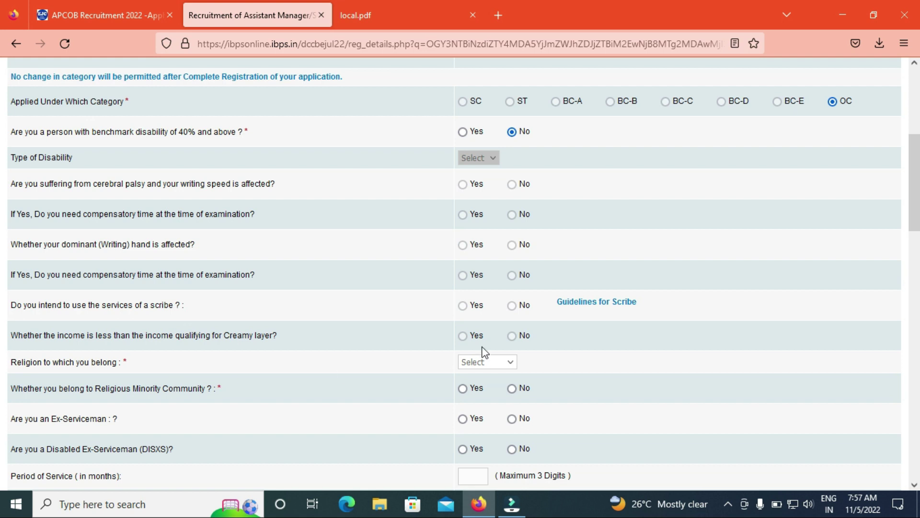
click(487, 363)
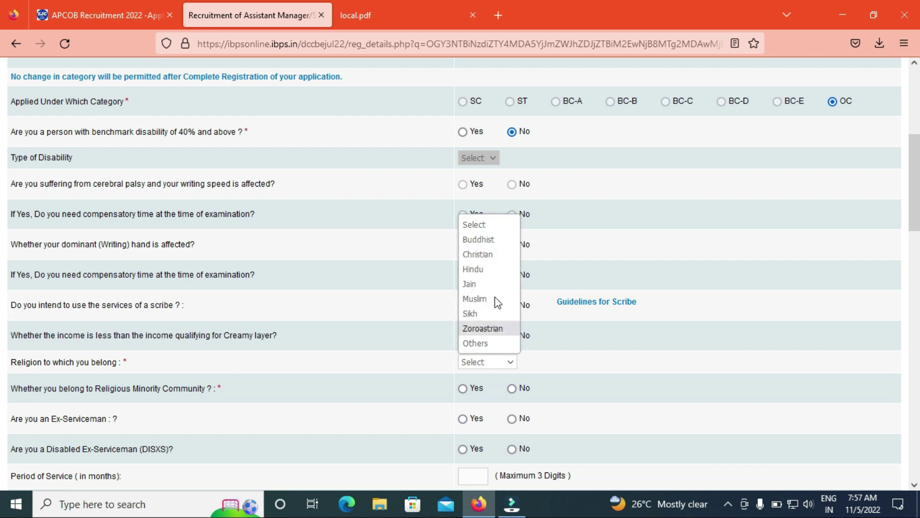
click(491, 269)
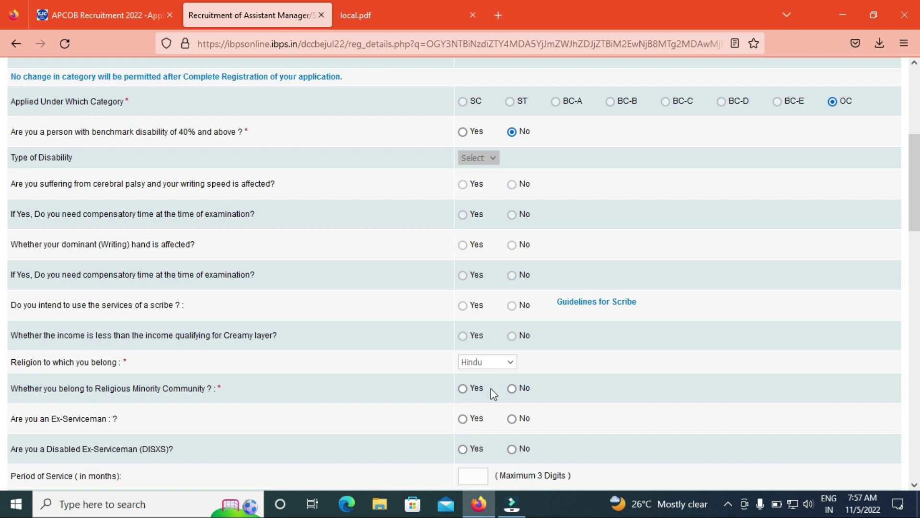
click(512, 389)
click(512, 419)
click(512, 448)
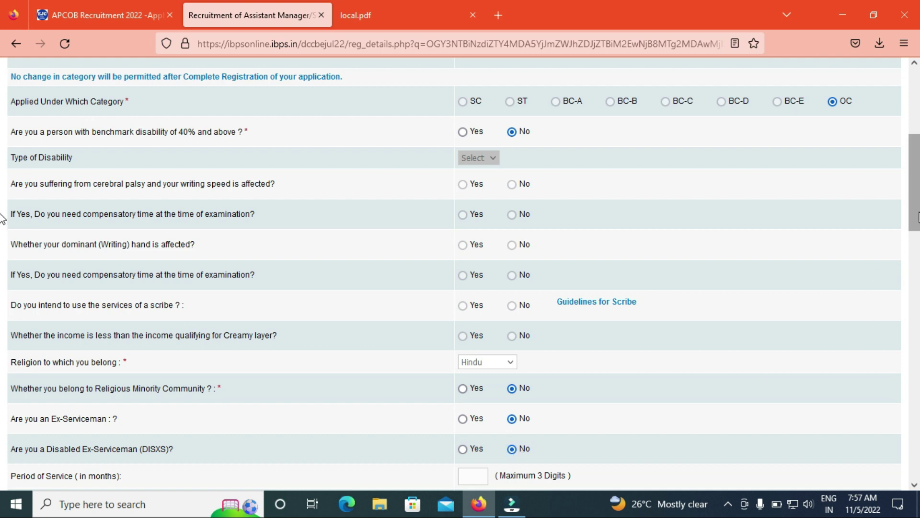
Answer Yes to being a local candidate with domicile of the district, and consult the Local Area definition in local.pdf
scroll(3, 230, down, 2)
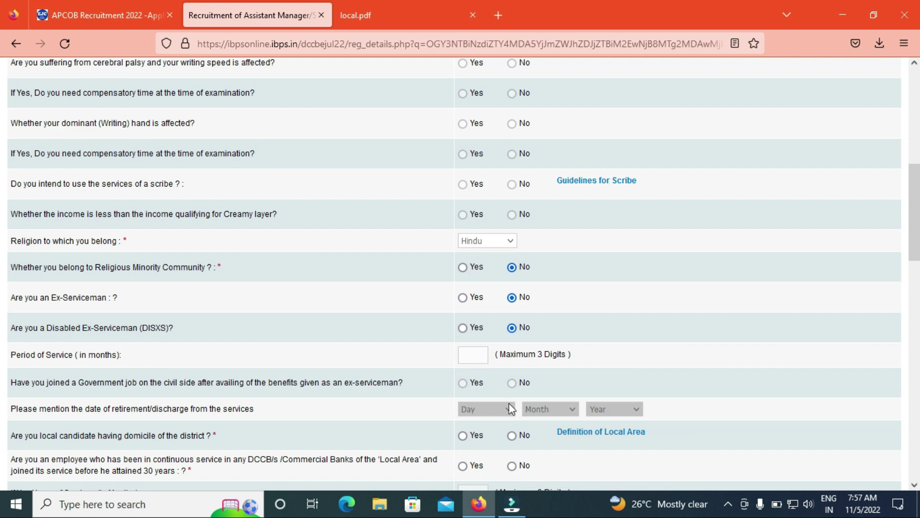
scroll(581, 287, down, 3)
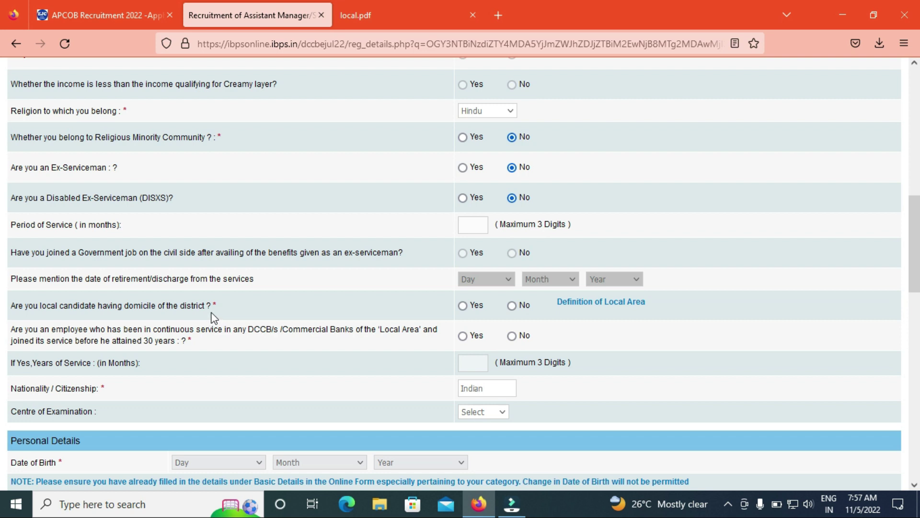
click(464, 307)
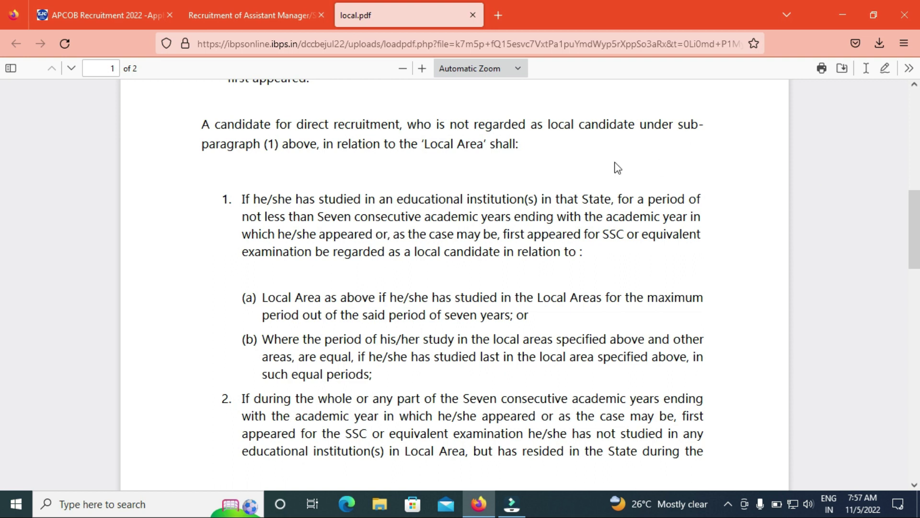
scroll(3, 236, down, 10)
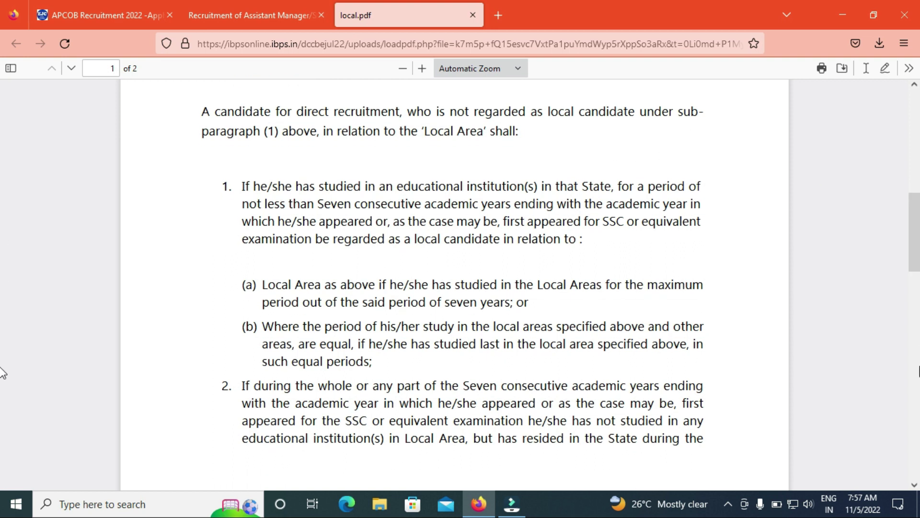
click(280, 15)
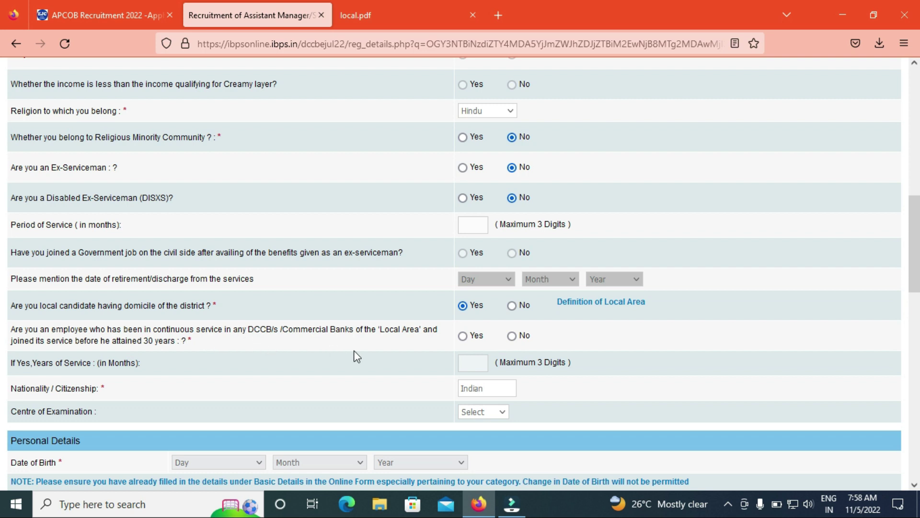
Answer No to continuous service in DCCBs or commercial banks, and choose Tirupathi as the centre of examination
click(512, 337)
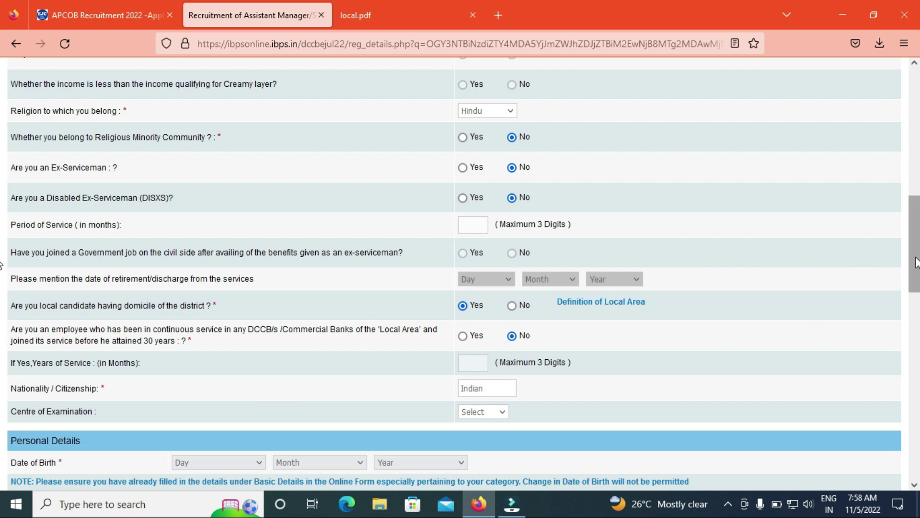
scroll(4, 267, down, 1)
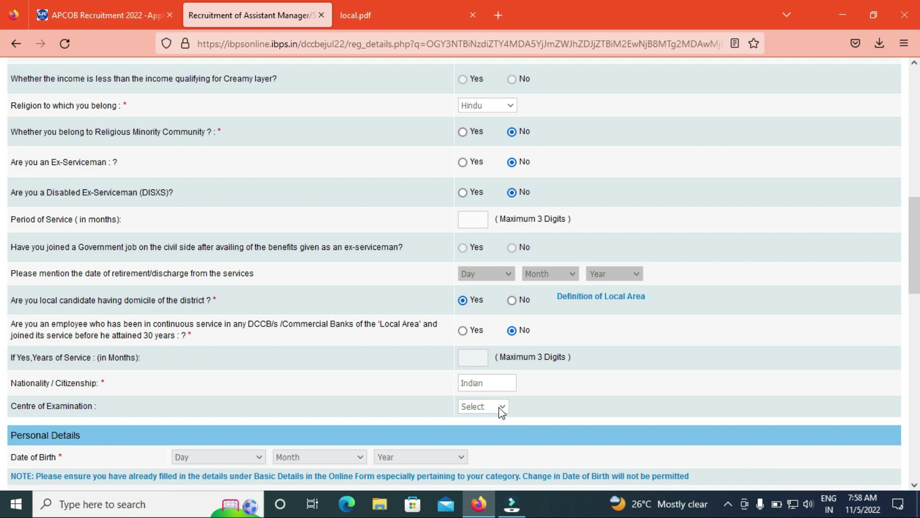
drag(918, 286, 919, 383)
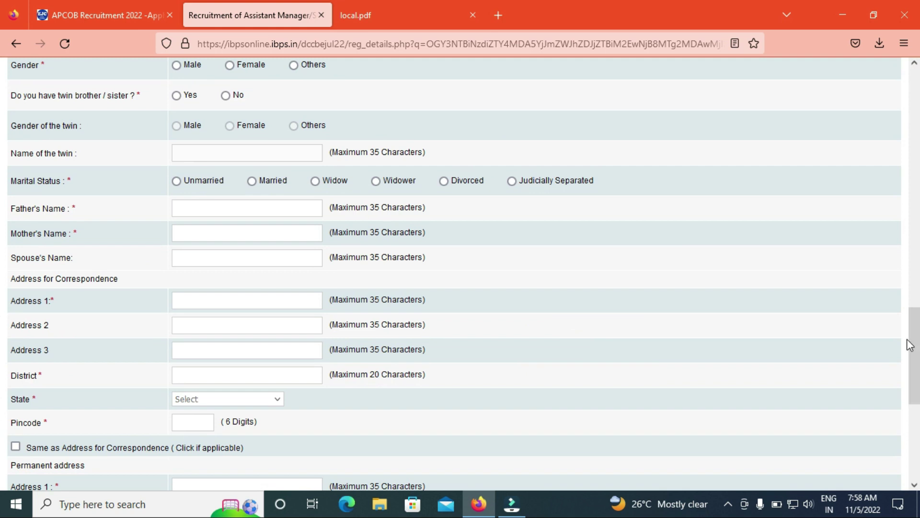
scroll(910, 297, up, 3)
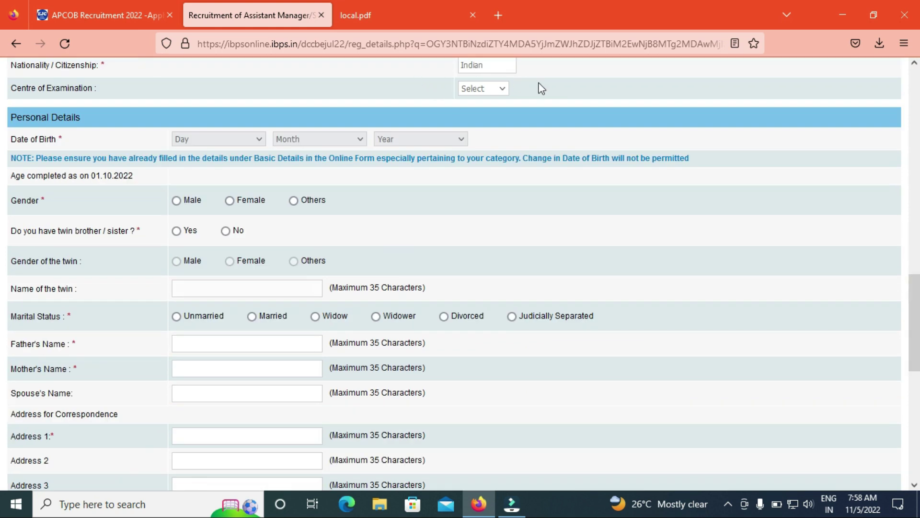
click(496, 93)
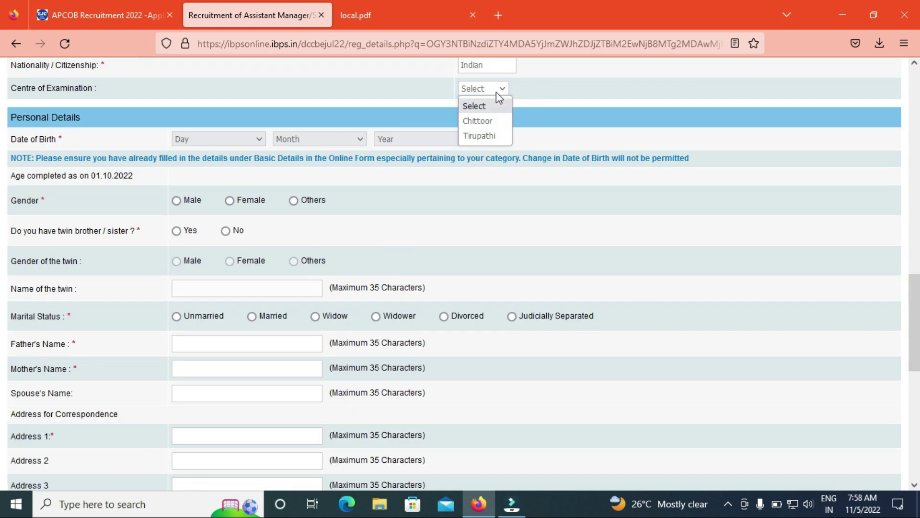
click(486, 136)
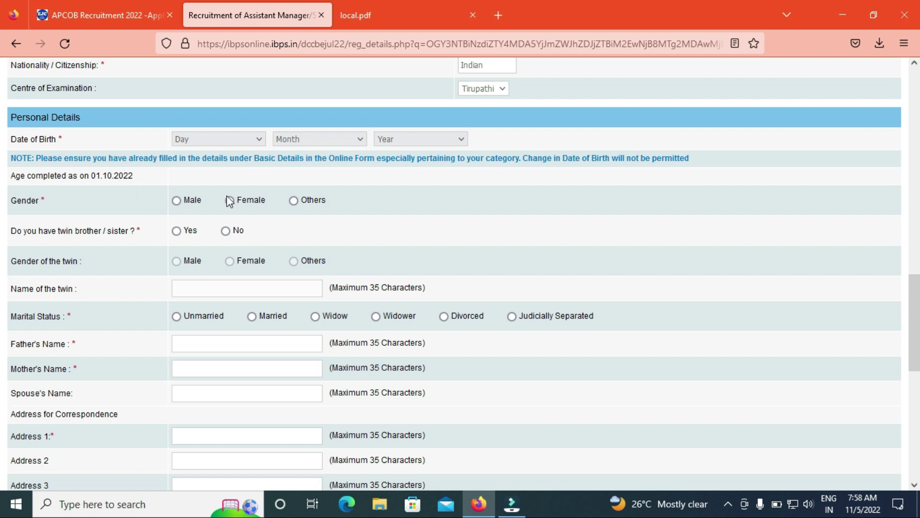
Fill the personal details with gender Male, No for a twin brother or sister, and marital status Unmarried
click(177, 202)
click(226, 232)
click(177, 317)
click(191, 368)
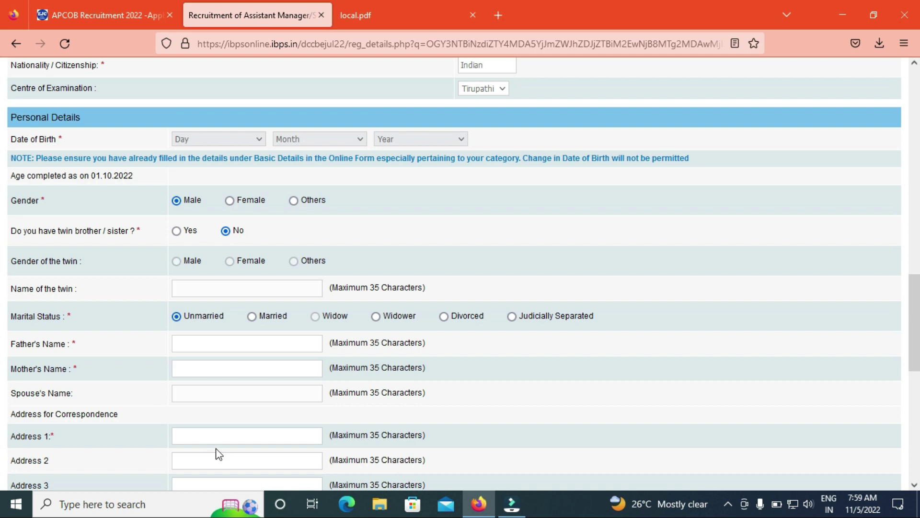
scroll(2, 309, down, 2)
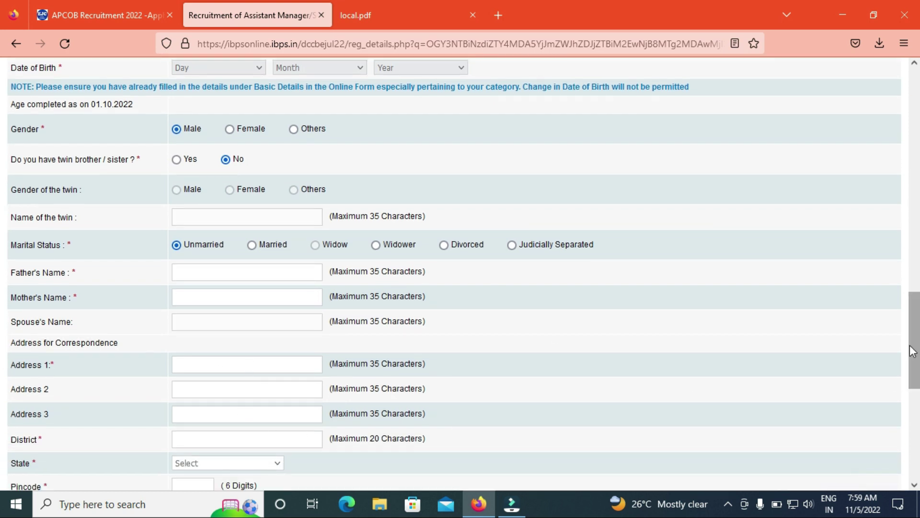
scroll(912, 349, down, 2)
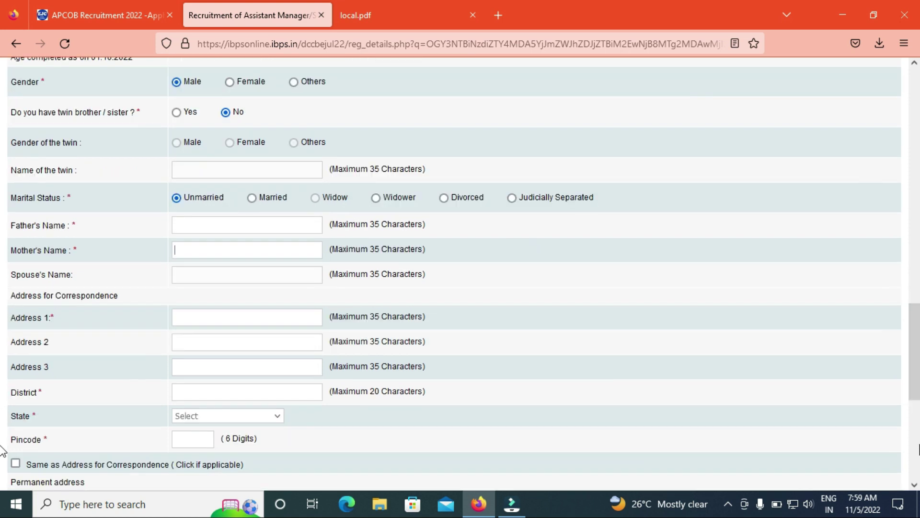
Choose the Correspondence Address as the address for GST invoicing
scroll(2, 451, down, 7)
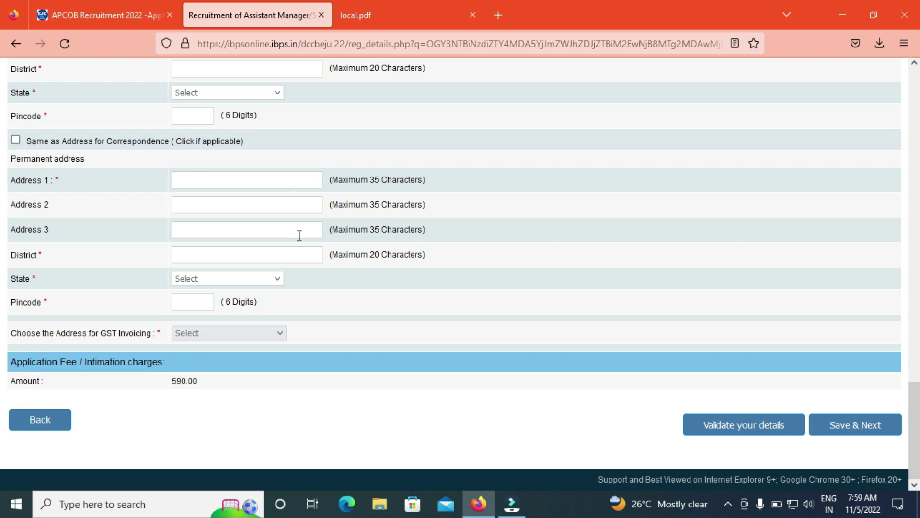
click(229, 332)
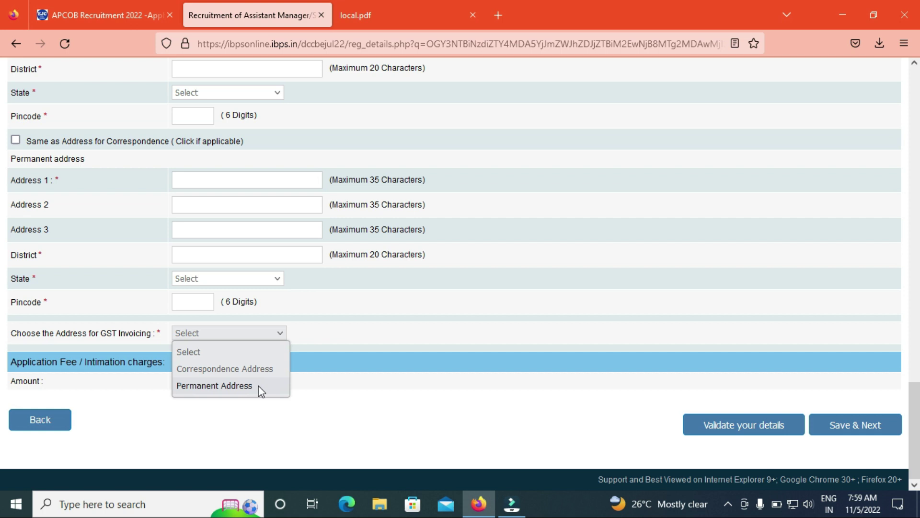
click(263, 369)
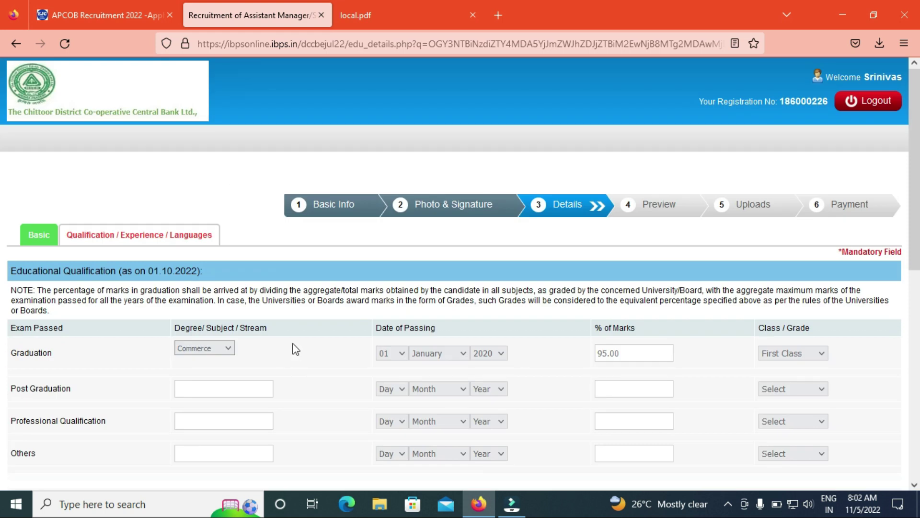
Review the graduation stream options, qualifications, work experience and languages known, and validate and save these details
click(212, 351)
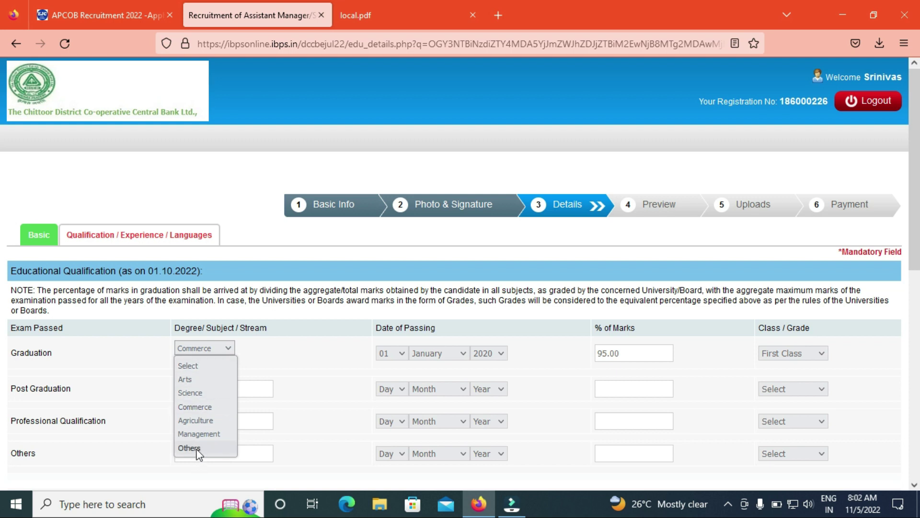
click(282, 362)
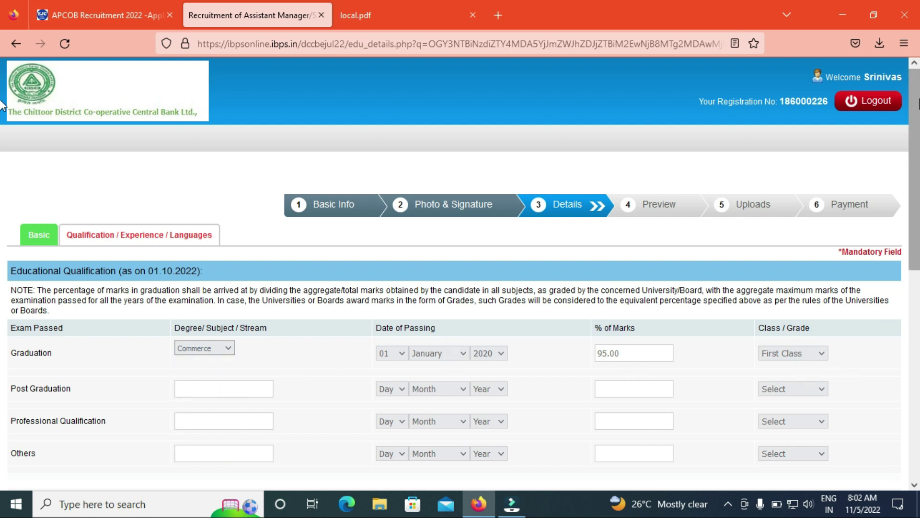
scroll(2, 426, down, 1)
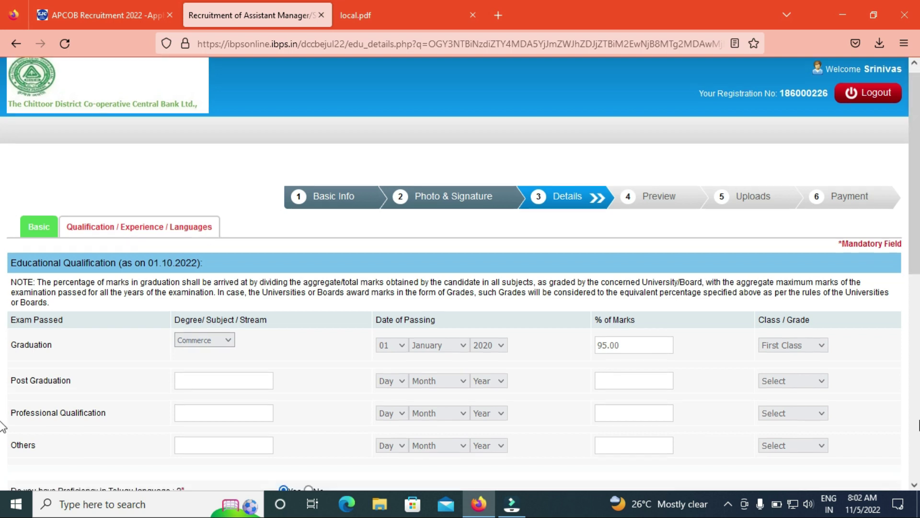
scroll(764, 432, down, 5)
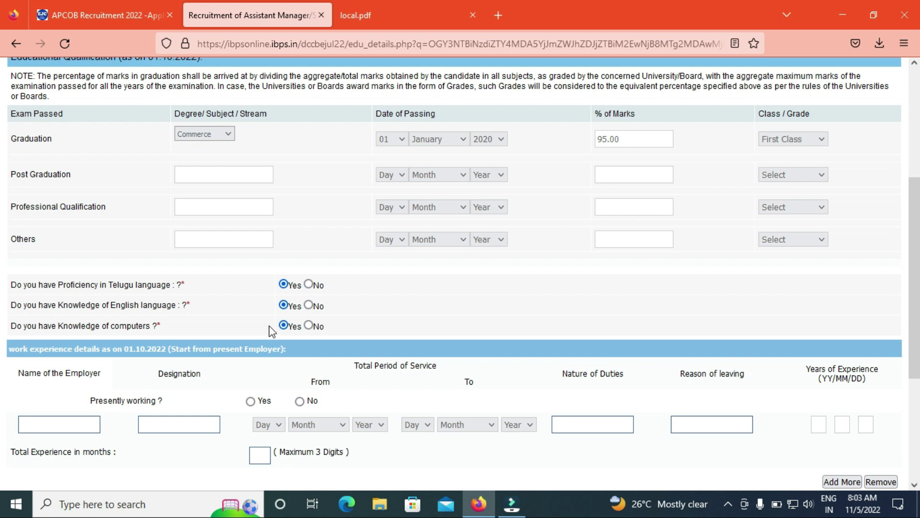
scroll(787, 349, down, 2)
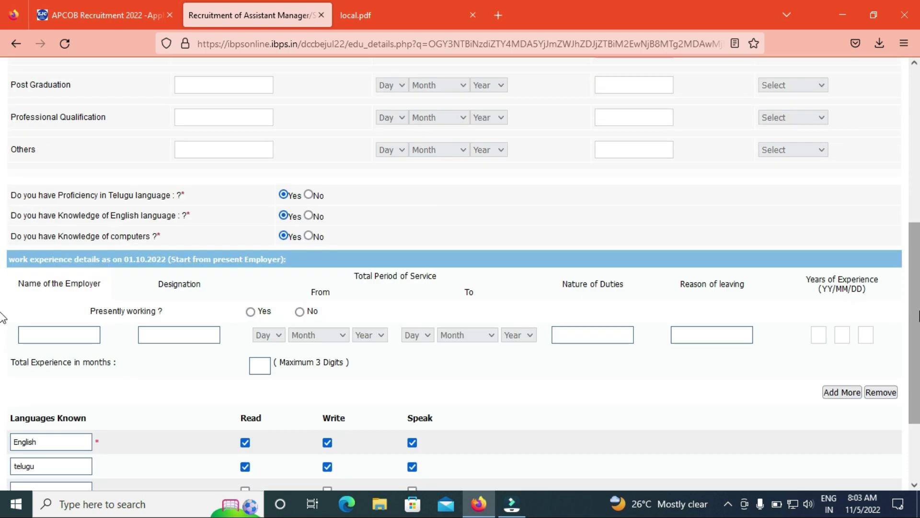
scroll(4, 319, down, 1)
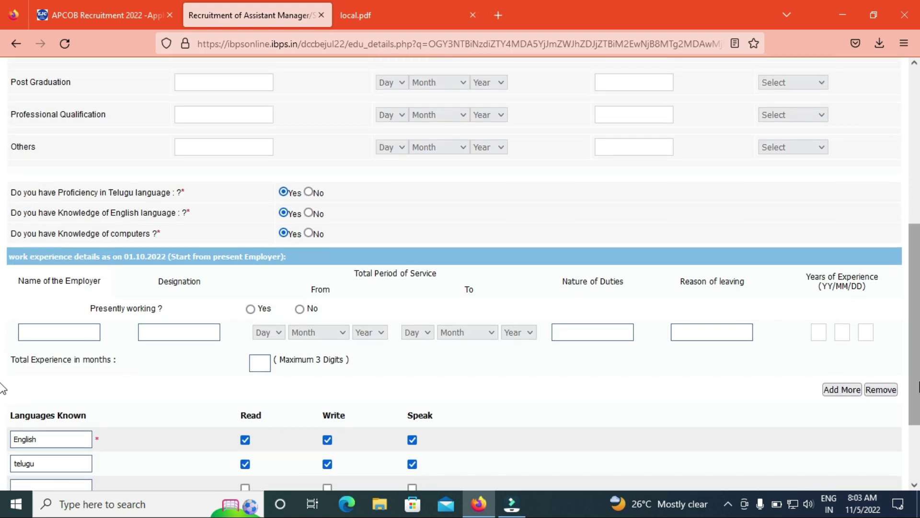
scroll(4, 456, down, 3)
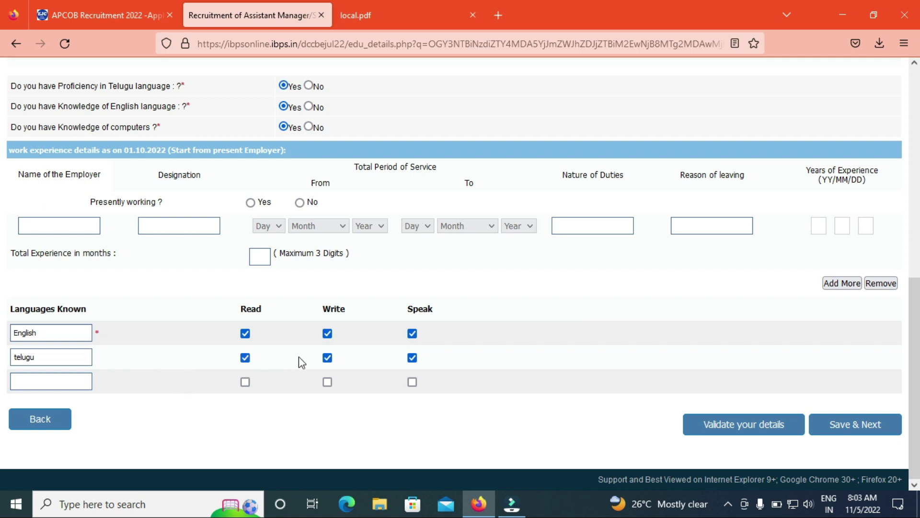
click(726, 426)
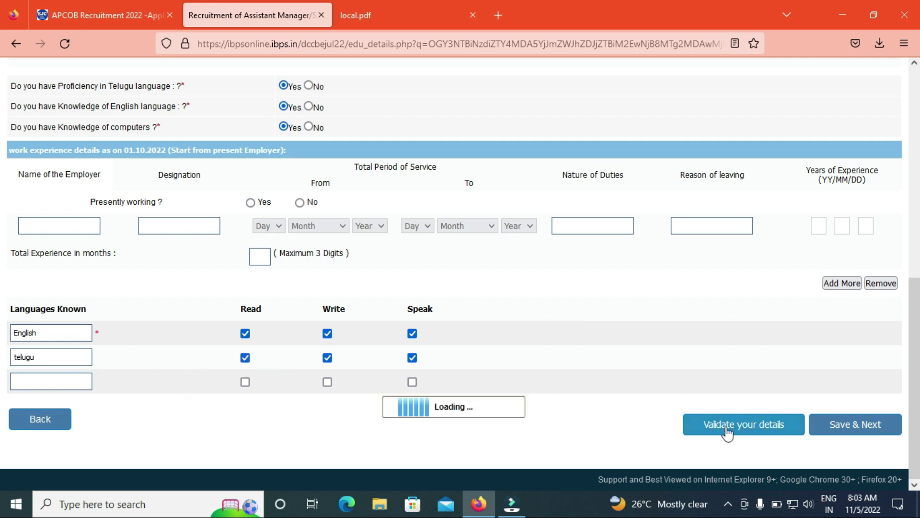
click(570, 297)
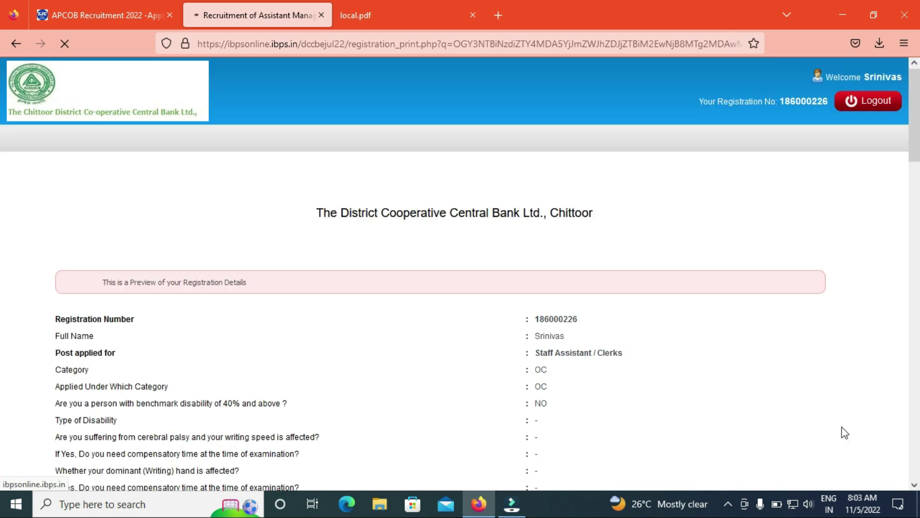
Review the registration preview, agree to the declaration, and complete the registration, accepting both confirmations
scroll(797, 364, down, 15)
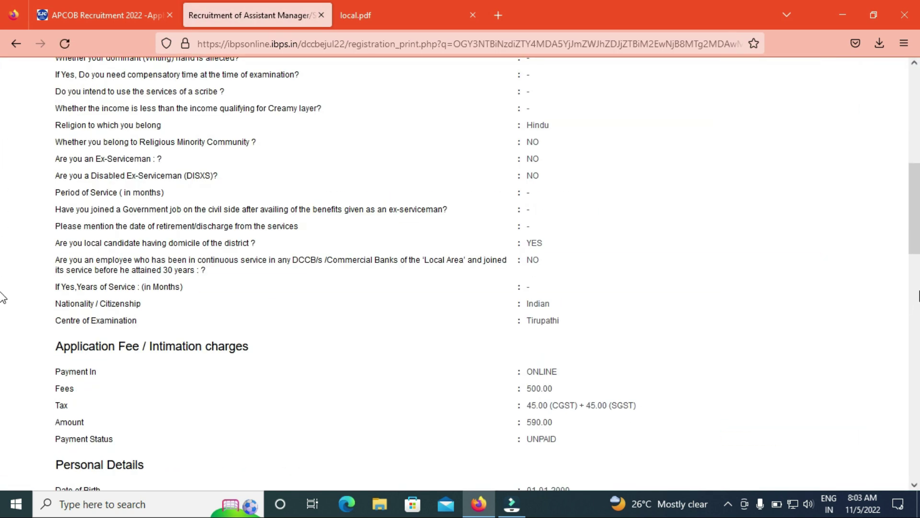
scroll(306, 269, down, 10)
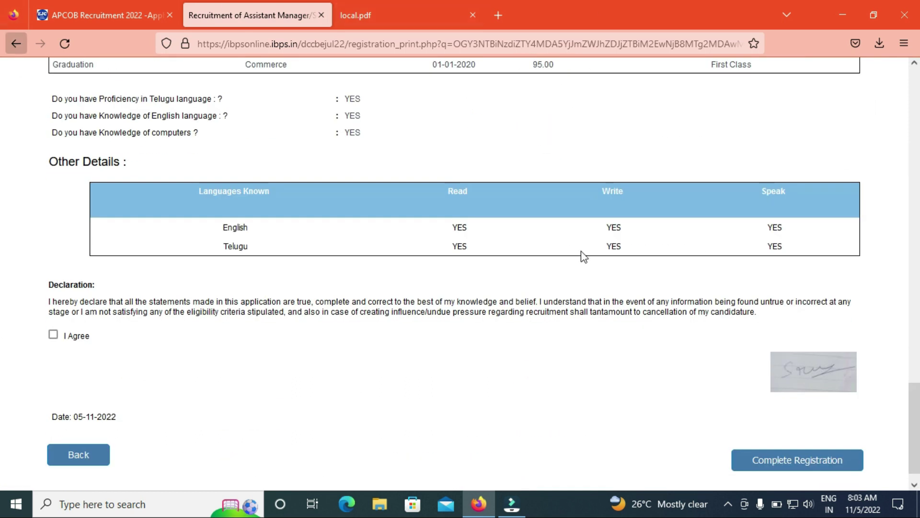
scroll(4, 393, up, 8)
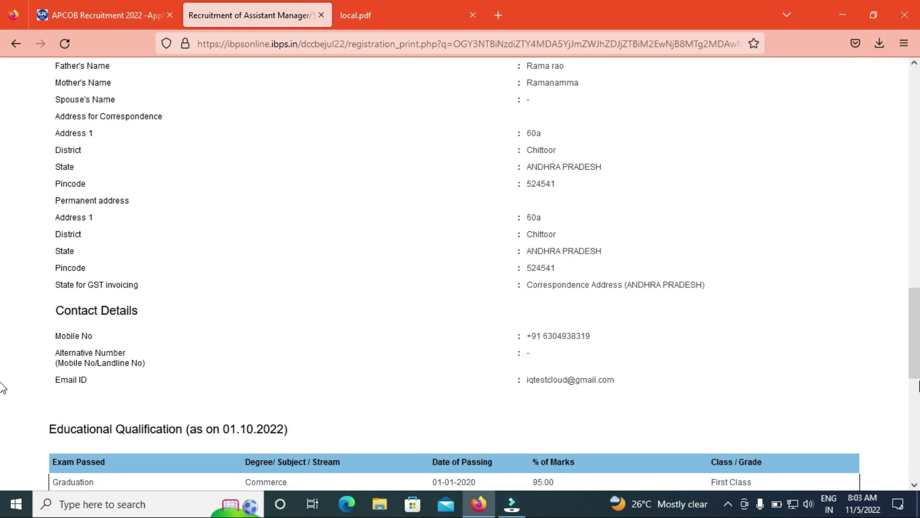
scroll(916, 357, down, 8)
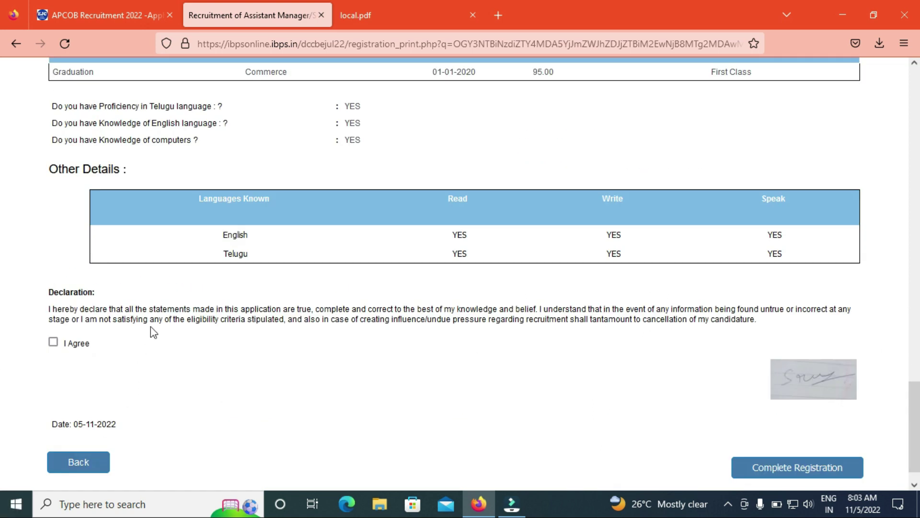
click(53, 342)
click(54, 342)
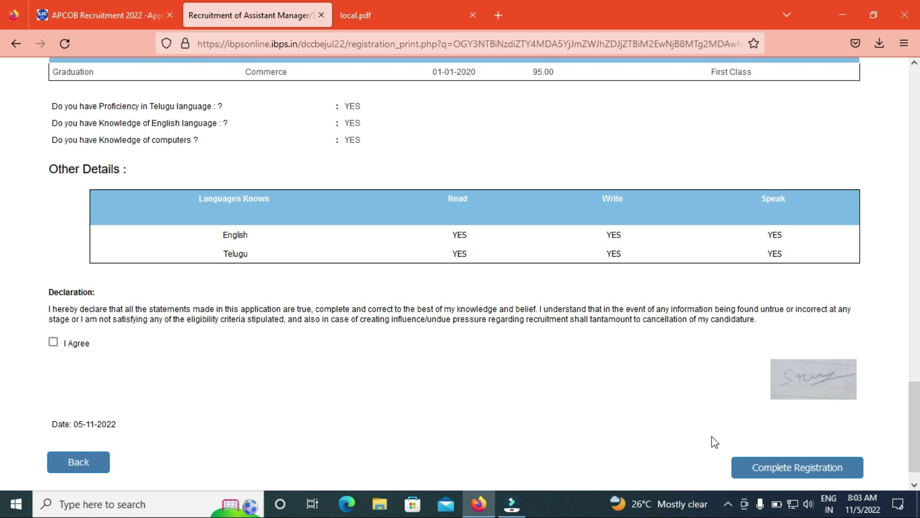
click(56, 344)
click(791, 474)
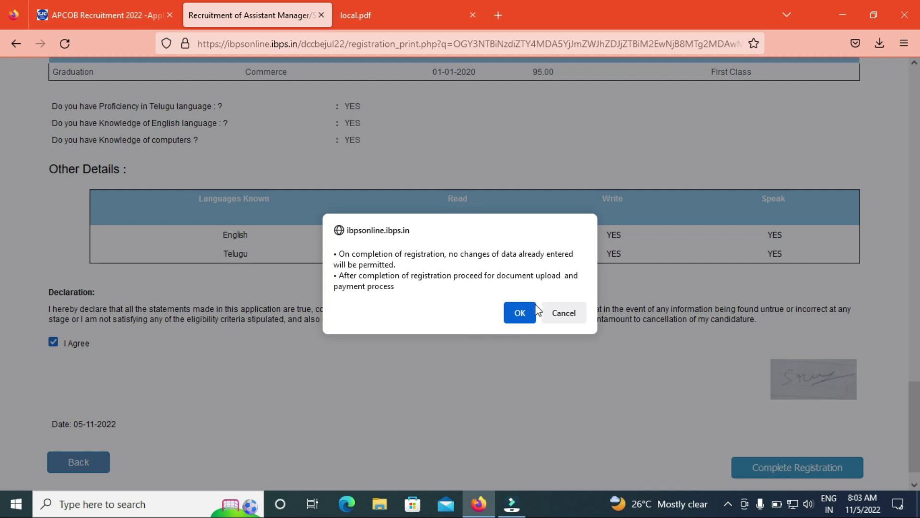
click(521, 317)
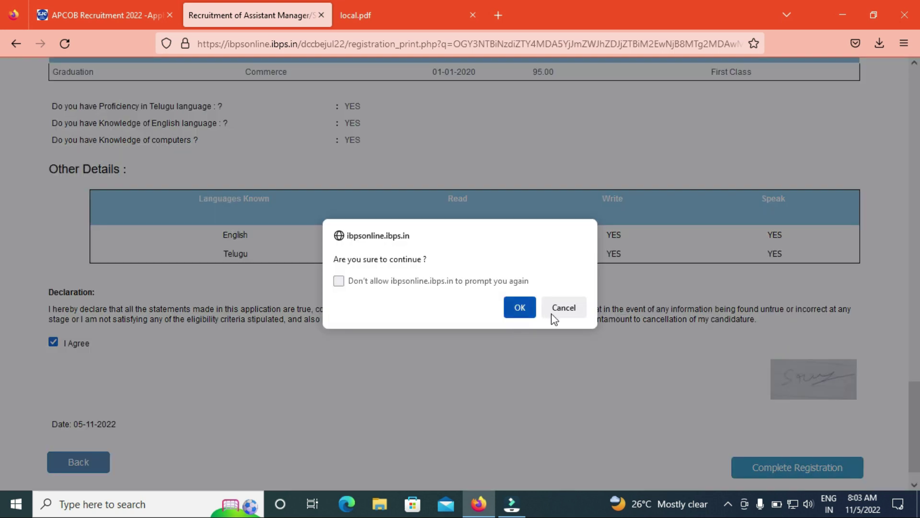
click(512, 314)
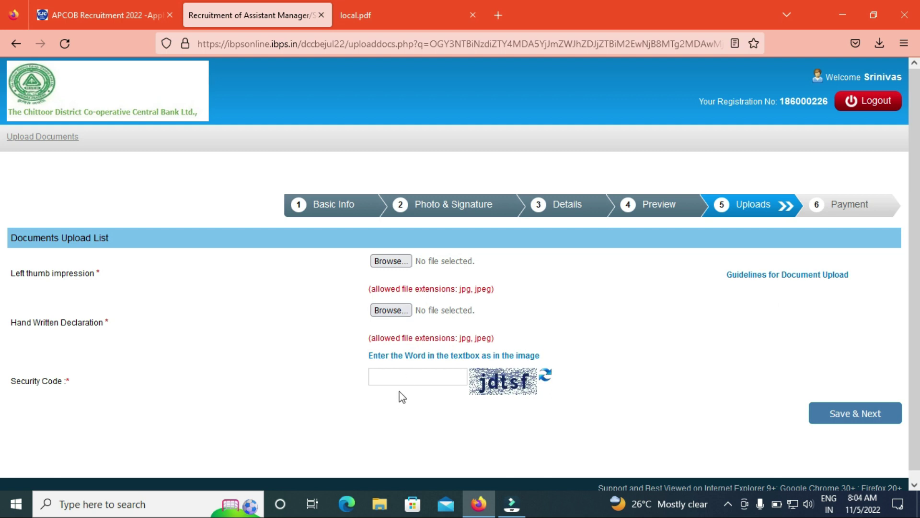
Read the left thumb impression and hand written declaration requirements on the APCOB Recruitment 2022 page, and return to the application
click(73, 25)
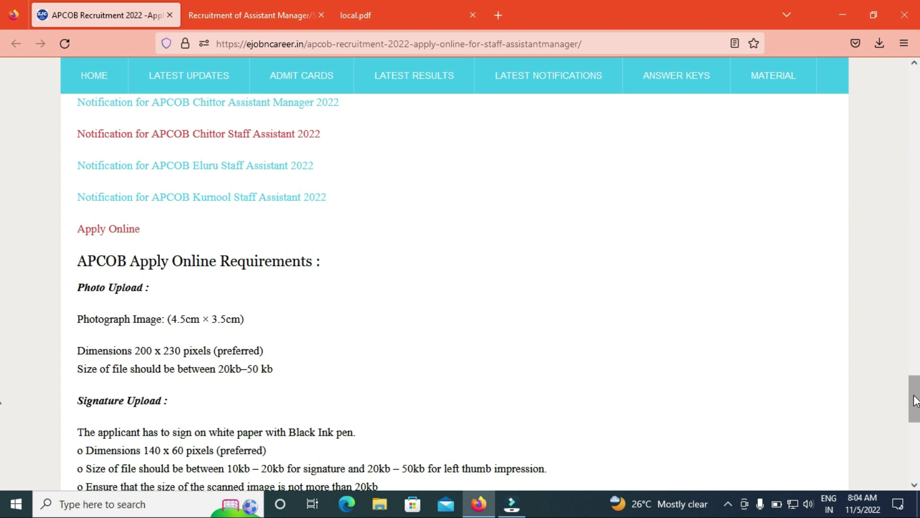
scroll(915, 393, down, 3)
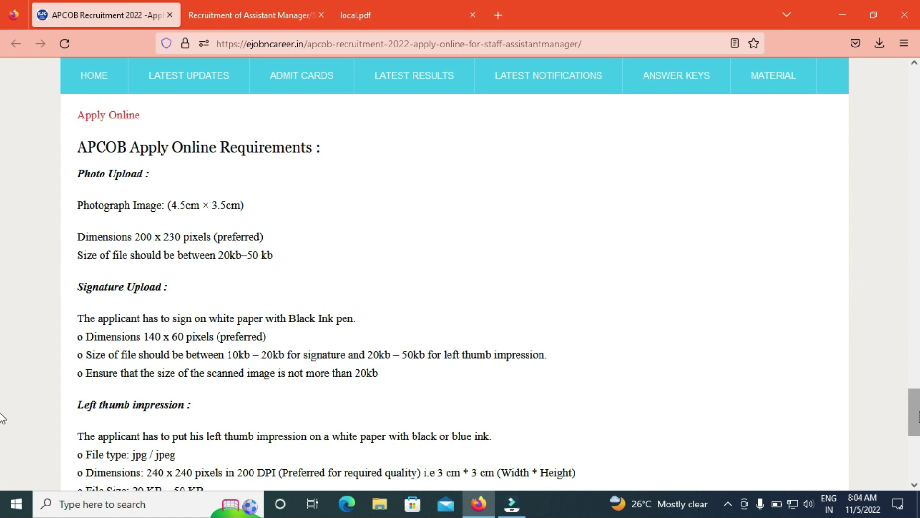
scroll(4, 422, down, 1)
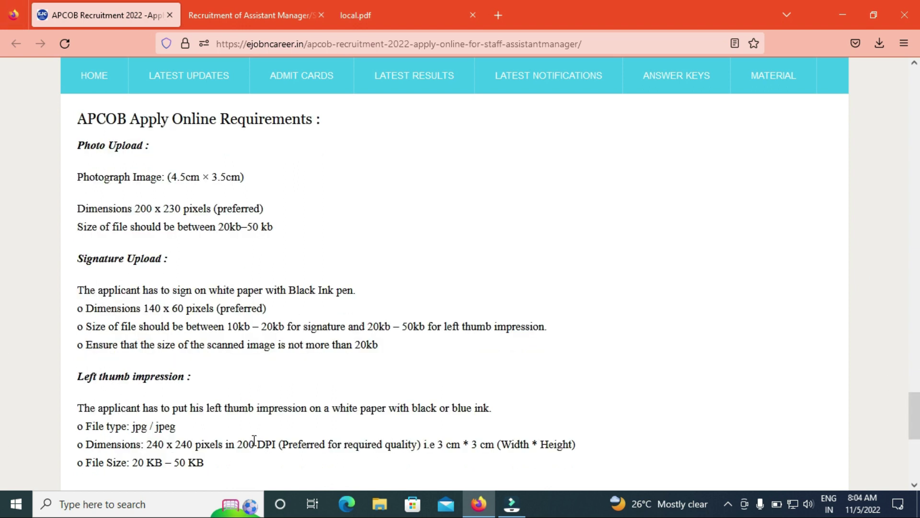
drag(914, 414, 911, 506)
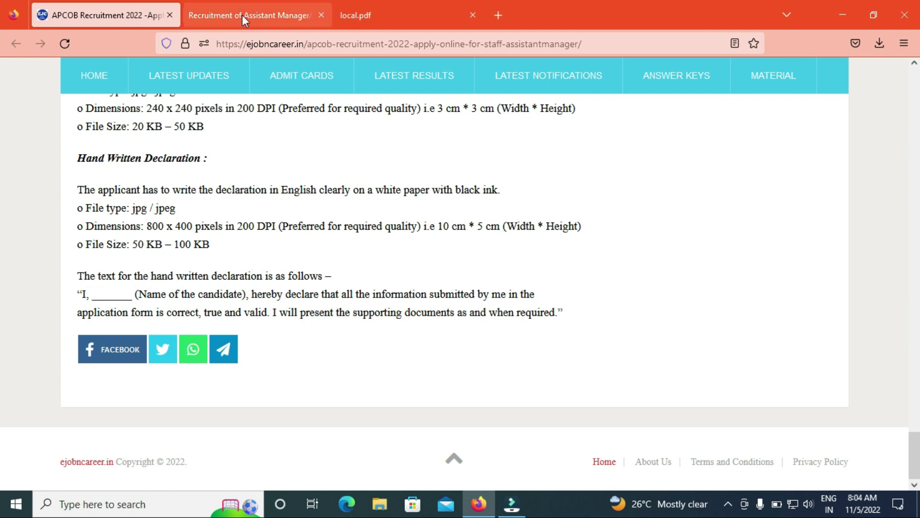
click(274, 10)
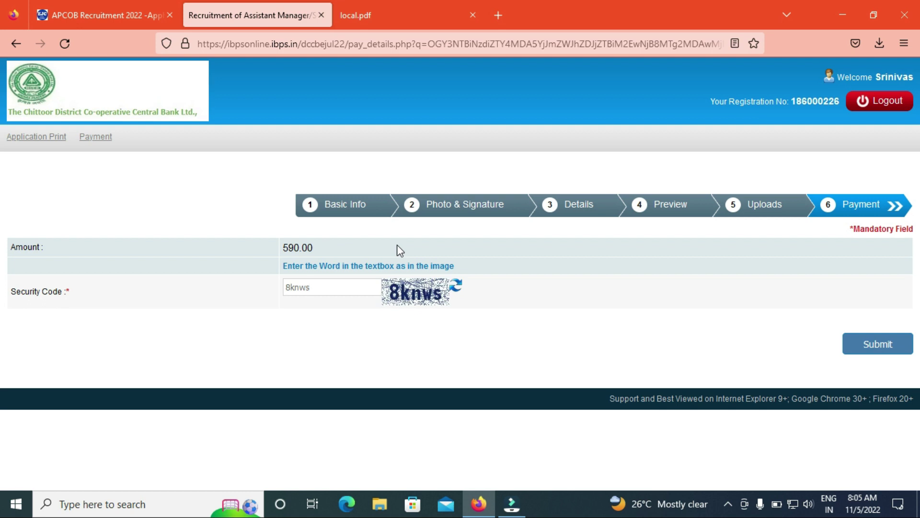
Enter the security code shown in the image and submit the 590.00 application fee to reach the payment gateway
click(331, 290)
click(877, 346)
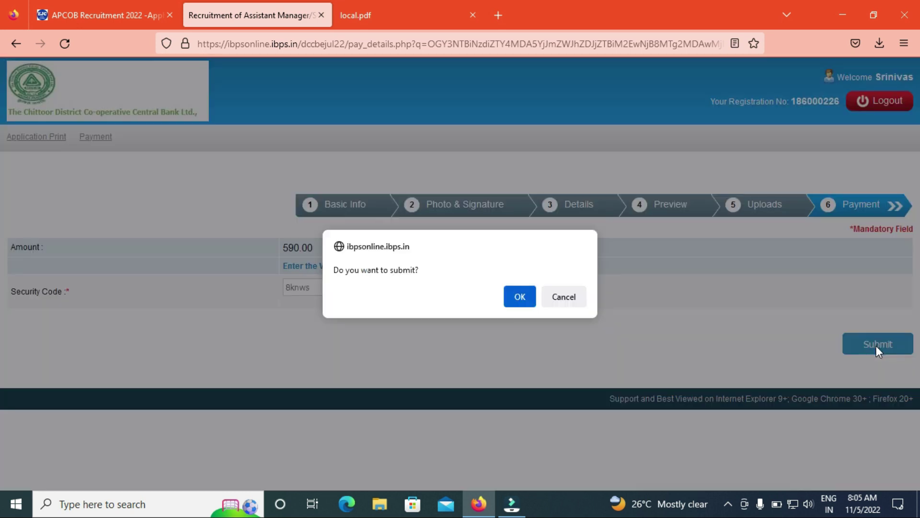
click(520, 297)
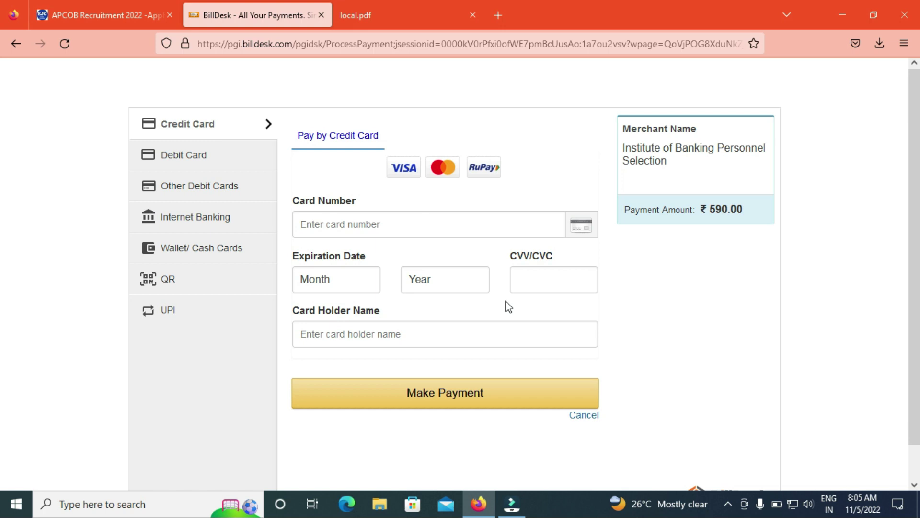
Open the Apply Online link from the APCOB Recruitment 2022 page in a new tab and switch to it
click(128, 15)
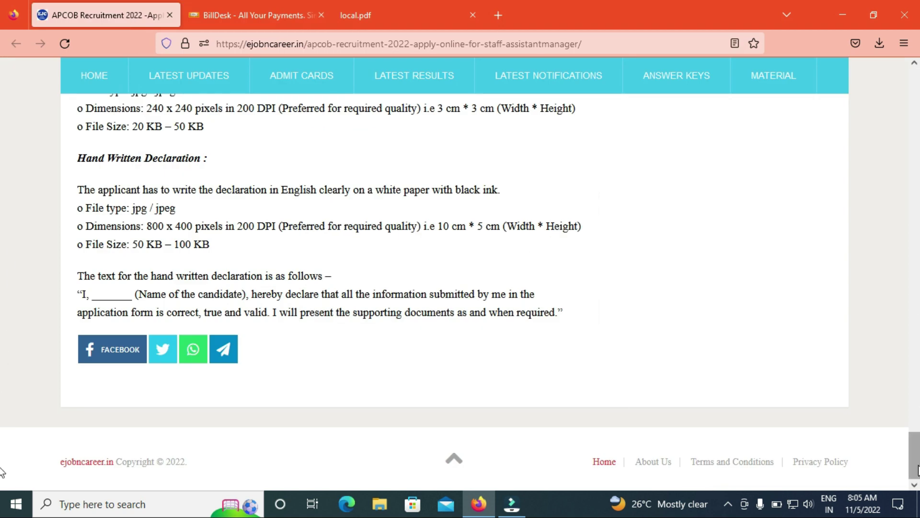
scroll(4, 307, up, 7)
right_click(102, 136)
click(182, 140)
click(243, 13)
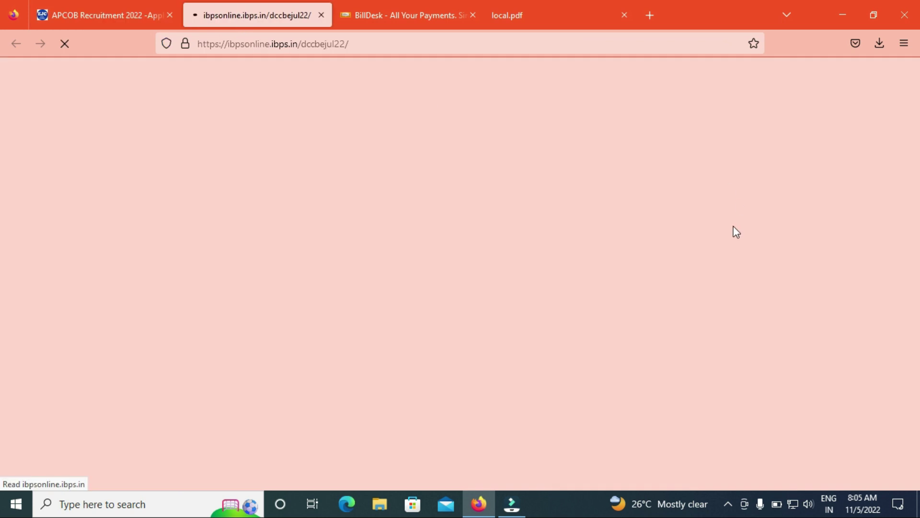